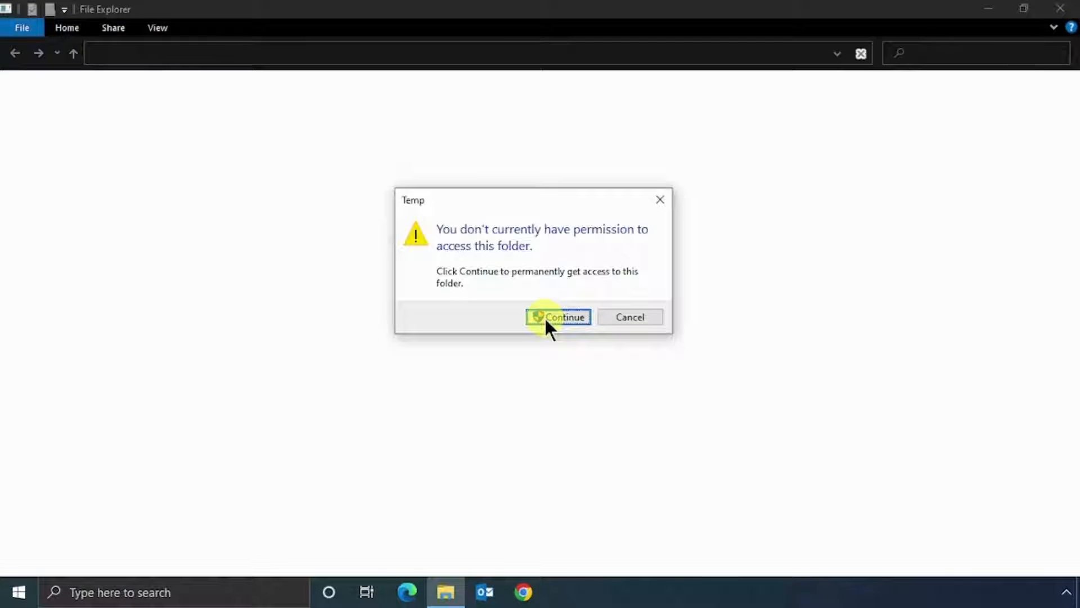
Step: Permanently delete everything in the C: drive's Windows Temp folder, granting permission for all items and skipping files in use
{"action": "left_click", "coordinate": [545, 317]}
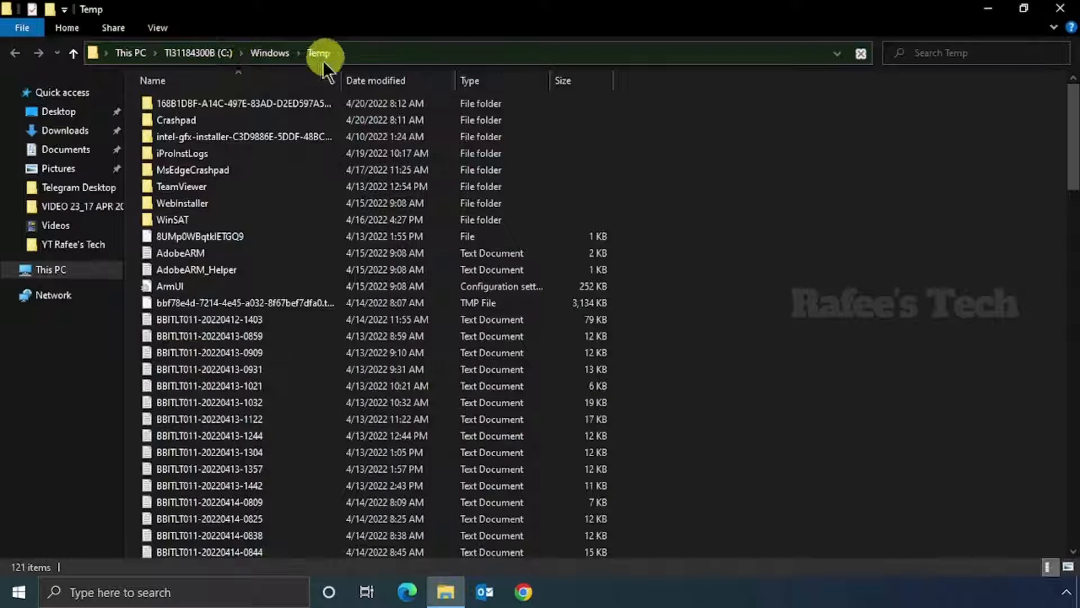
{"action": "left_click", "coordinate": [268, 241]}
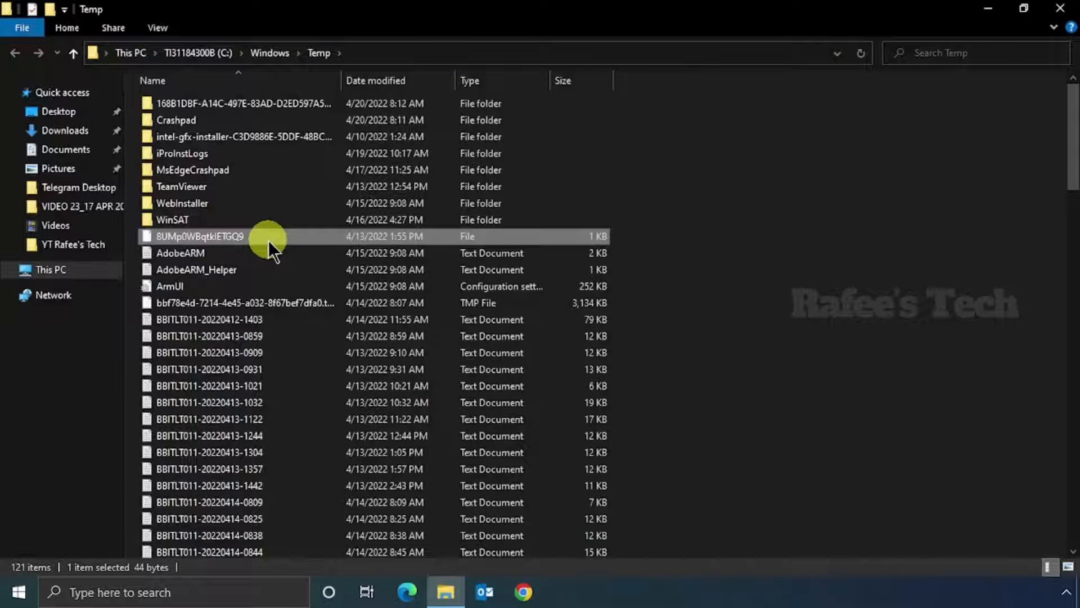
{"action": "key", "text": "ctrl+a"}
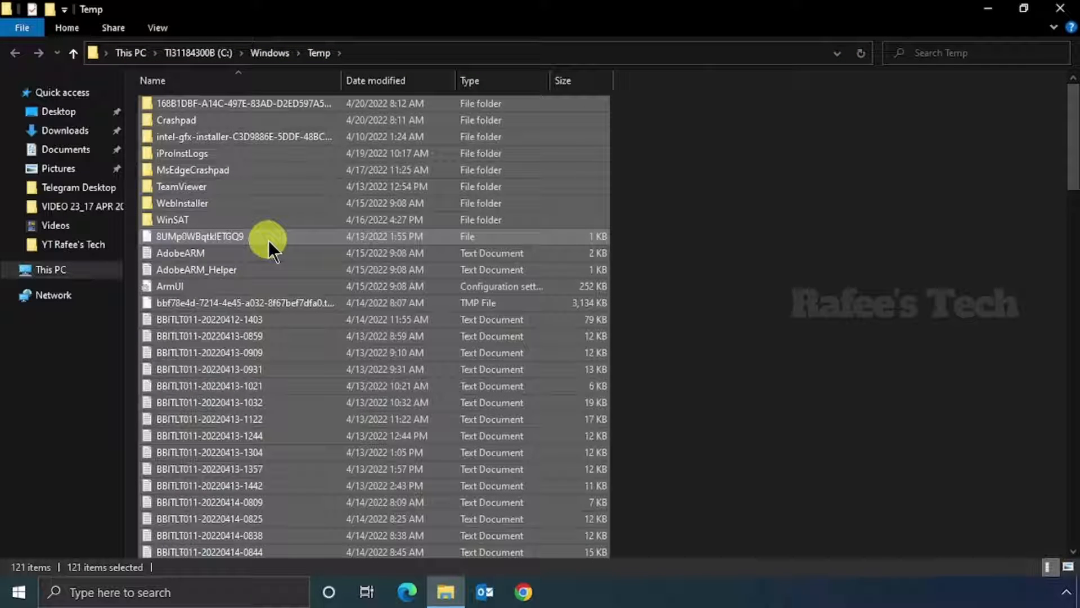
{"action": "key", "text": "shift+Delete"}
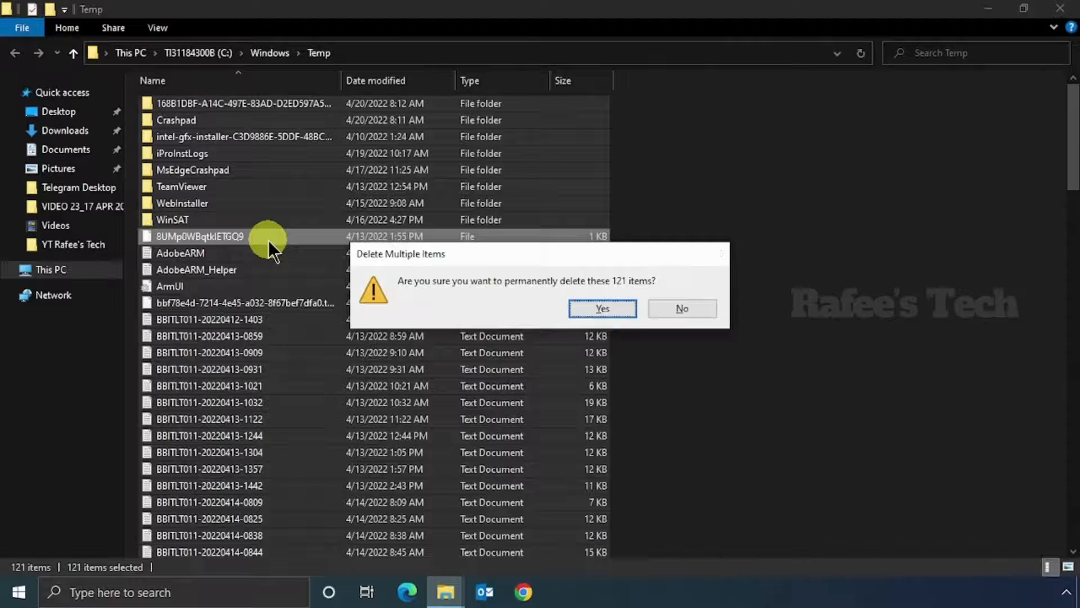
{"action": "key", "text": "Return"}
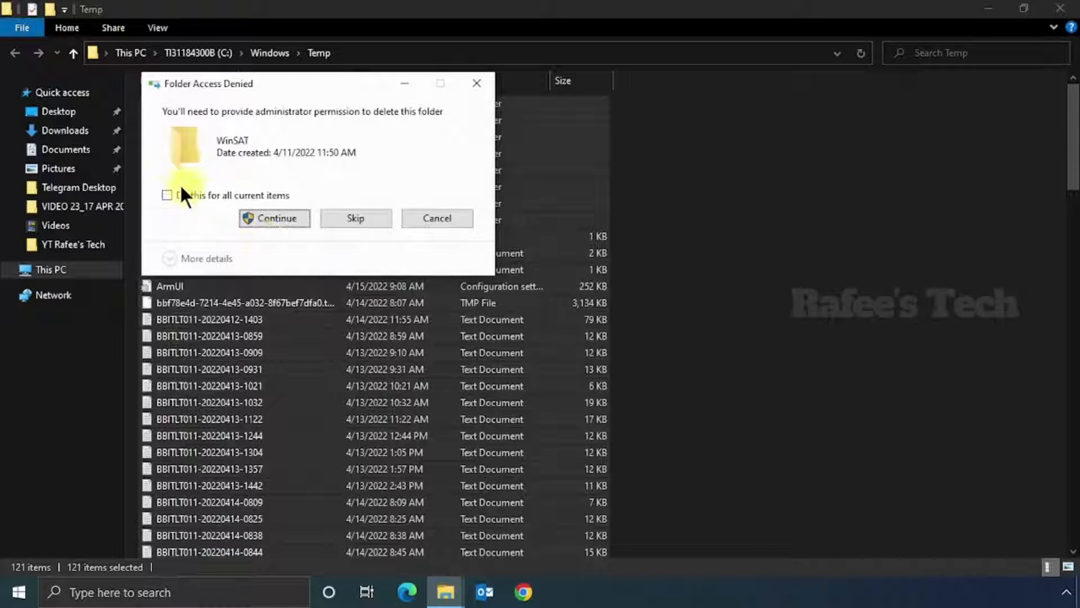
{"action": "left_click", "coordinate": [168, 195]}
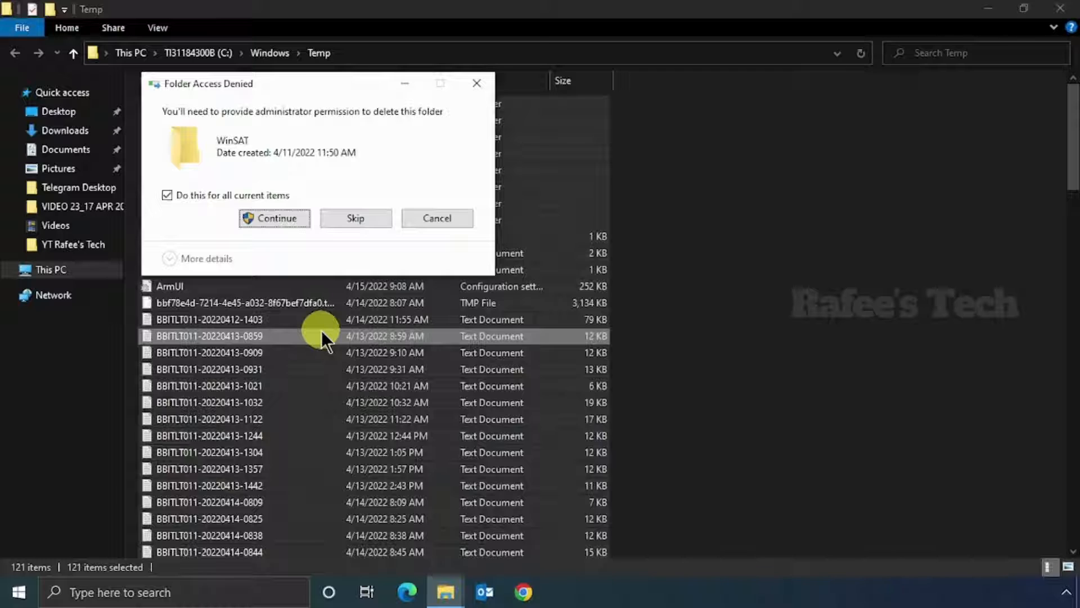
{"action": "key", "text": "Return"}
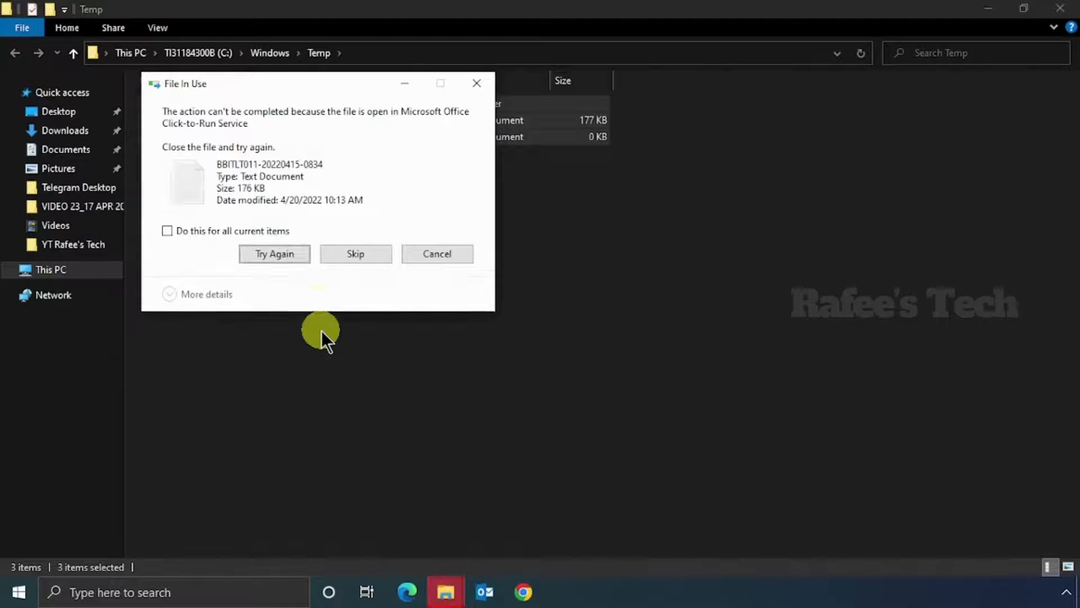
{"action": "left_click", "coordinate": [167, 228]}
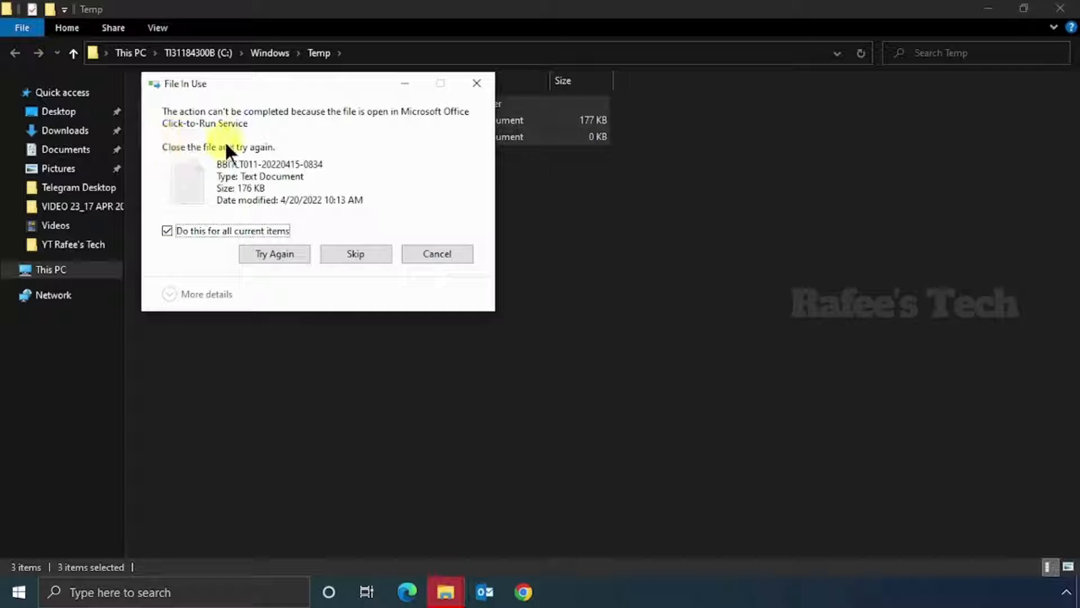
{"action": "left_click", "coordinate": [350, 253]}
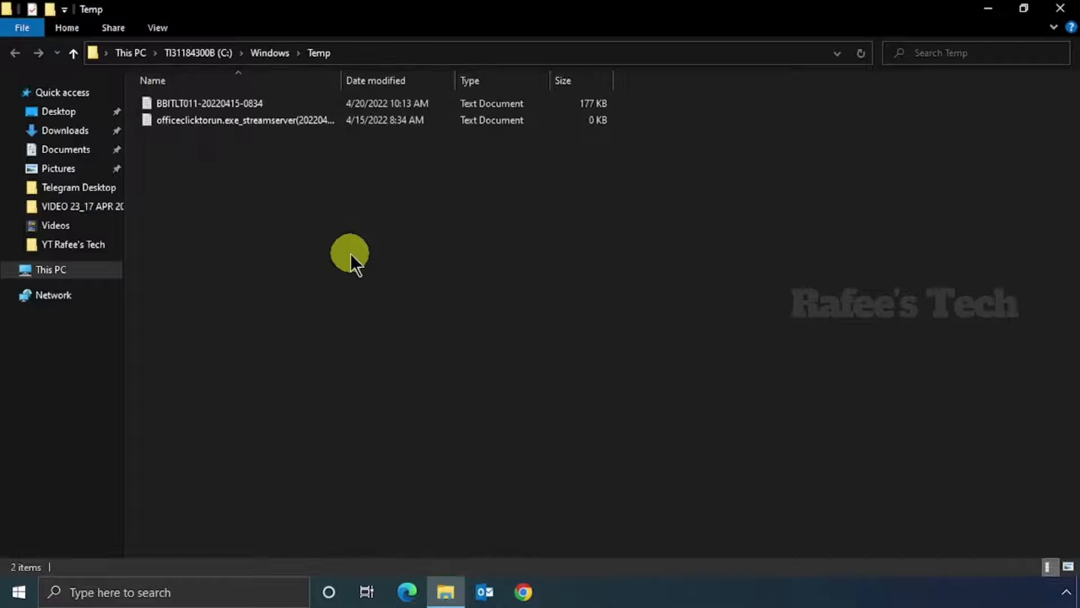
{"action": "left_click", "coordinate": [1062, 10]}
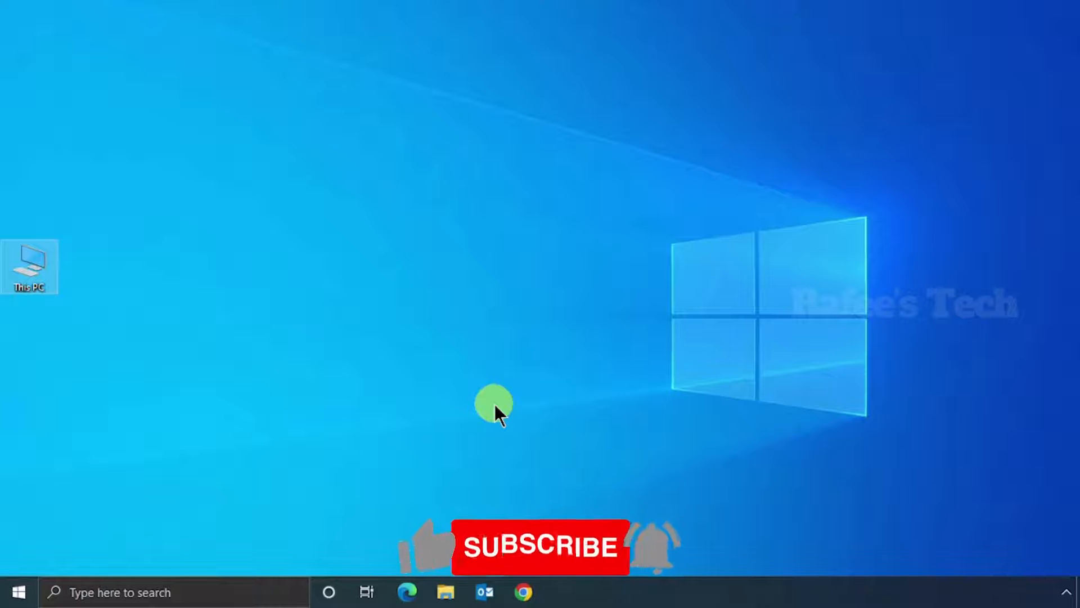
Step: Open the user's temporary files folder by running %temp% from the Run dialog
{"action": "left_click", "coordinate": [204, 590]}
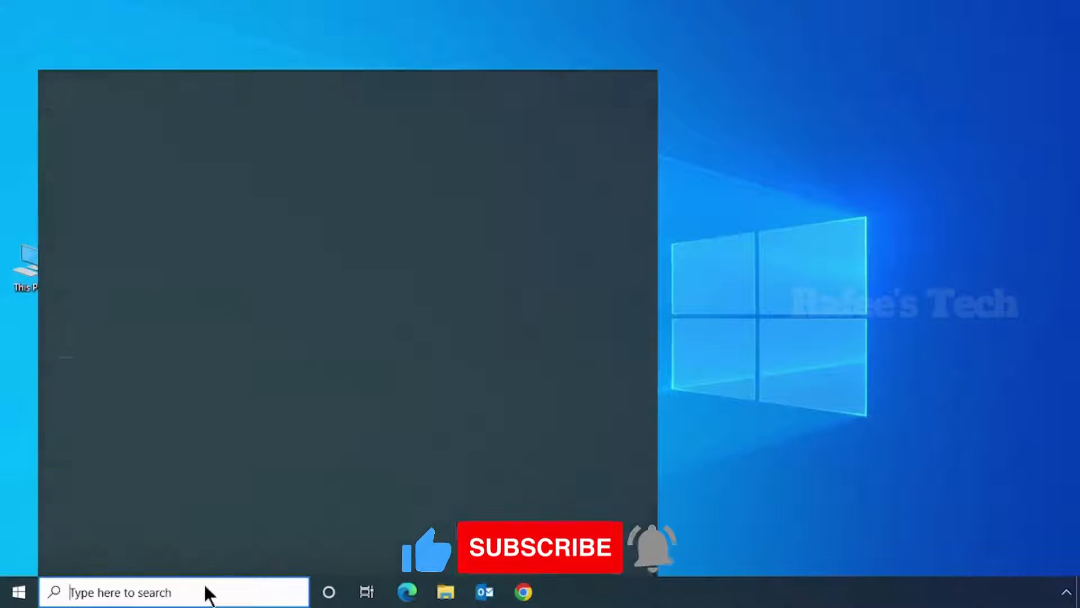
{"action": "type", "text": "run"}
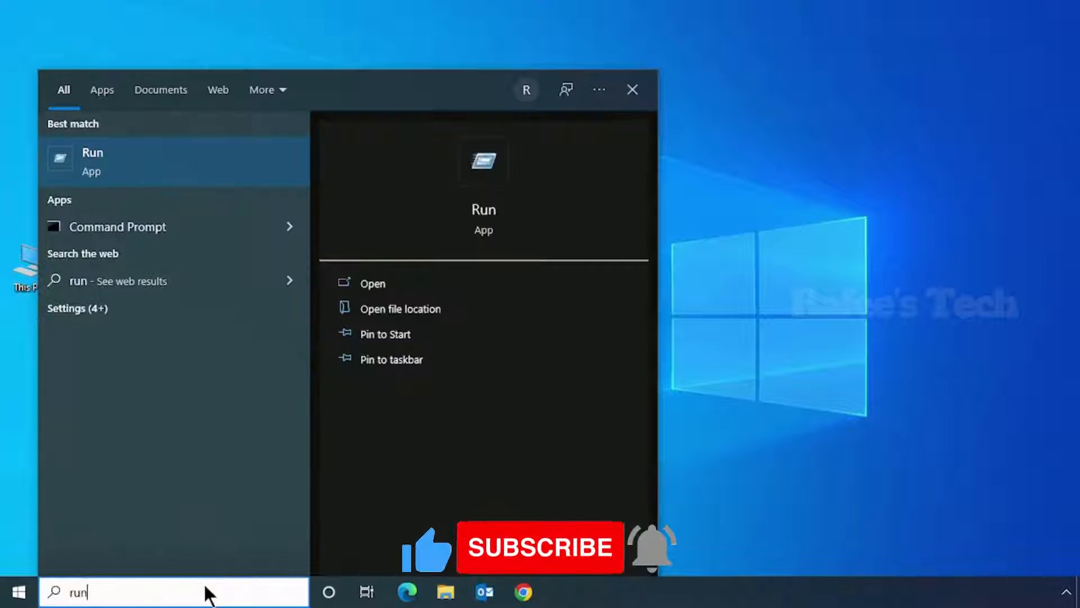
{"action": "left_click", "coordinate": [124, 151]}
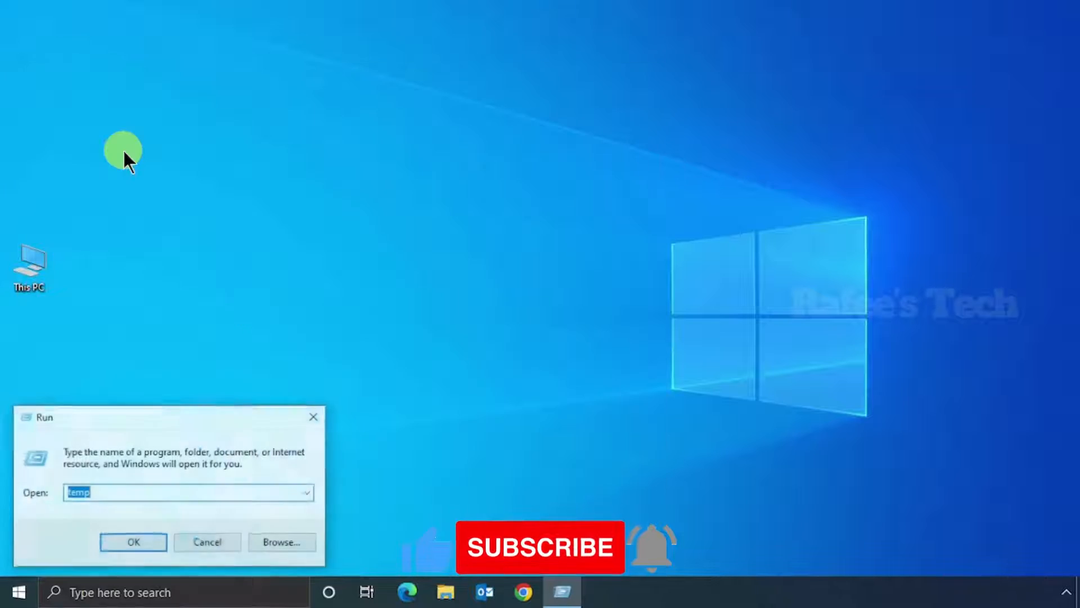
{"action": "left_click", "coordinate": [79, 492]}
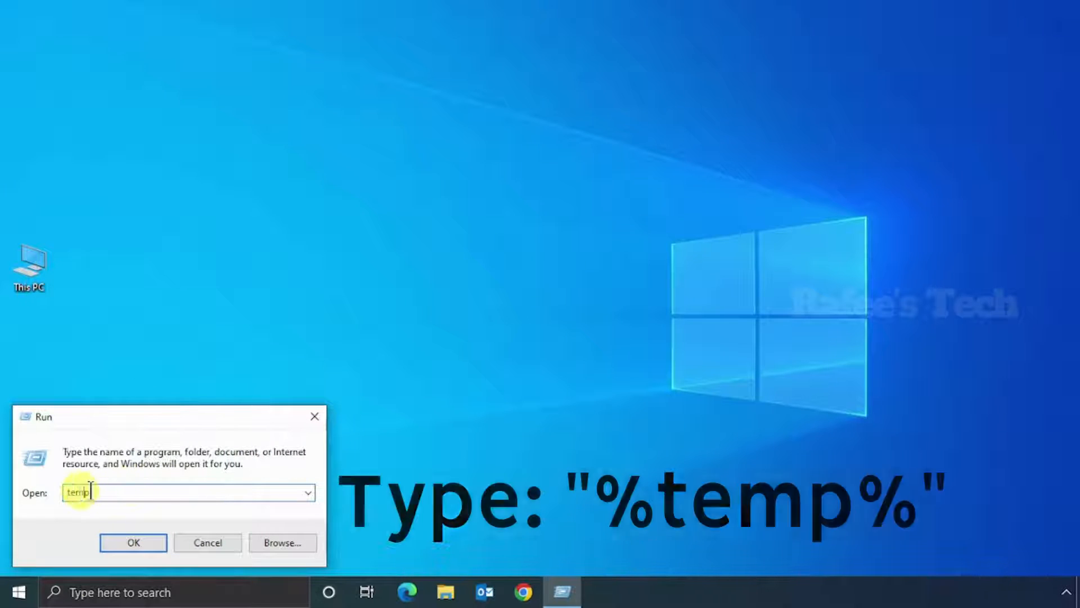
{"action": "key", "text": "Home"}
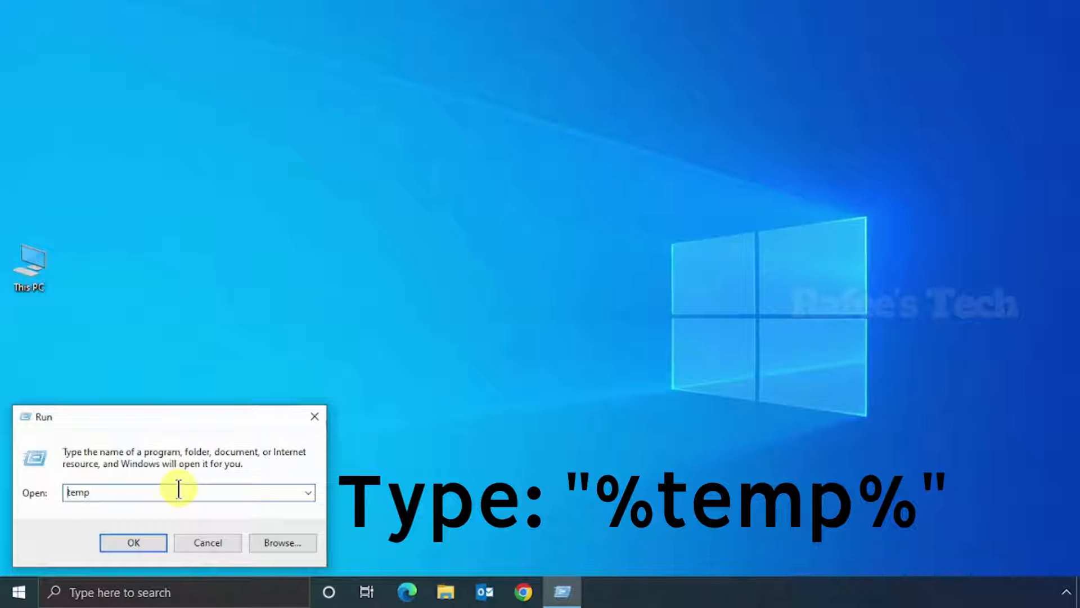
{"action": "type", "text": "%"}
{"action": "key", "text": "End"}
{"action": "type", "text": "%"}
{"action": "key", "text": "Return"}
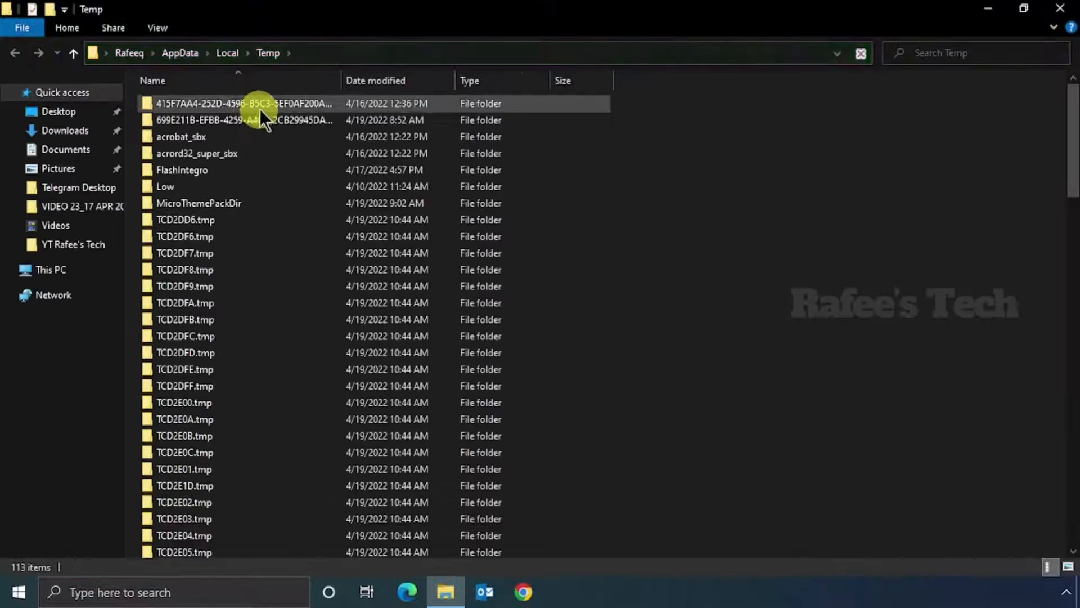
Step: Permanently delete all items in the user's AppData Local Temp folder with administrator permission, and close the folder
{"action": "left_click", "coordinate": [254, 254]}
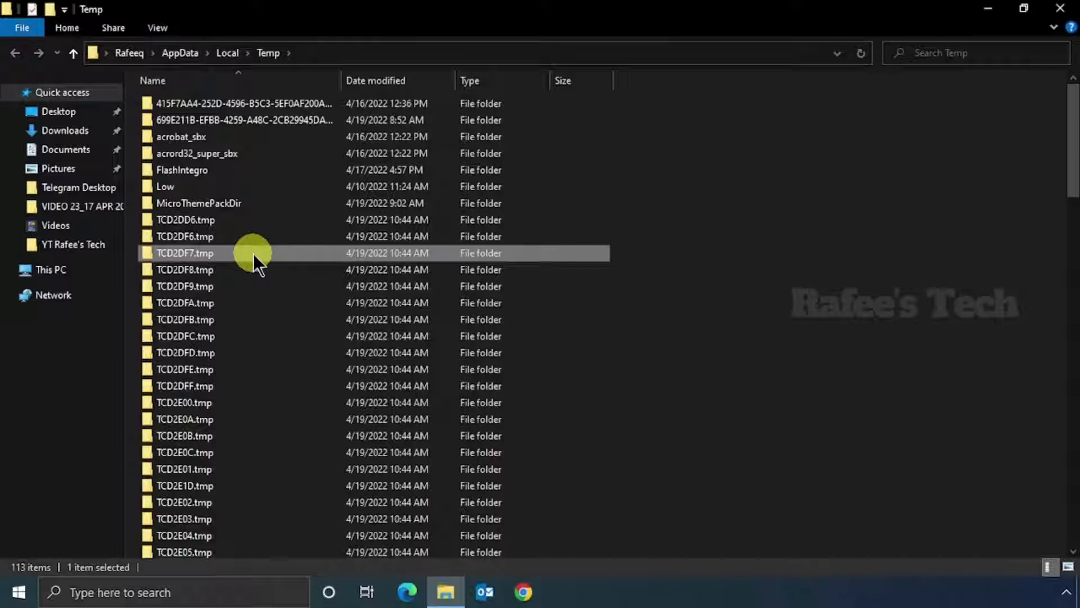
{"action": "key", "text": "ctrl+a"}
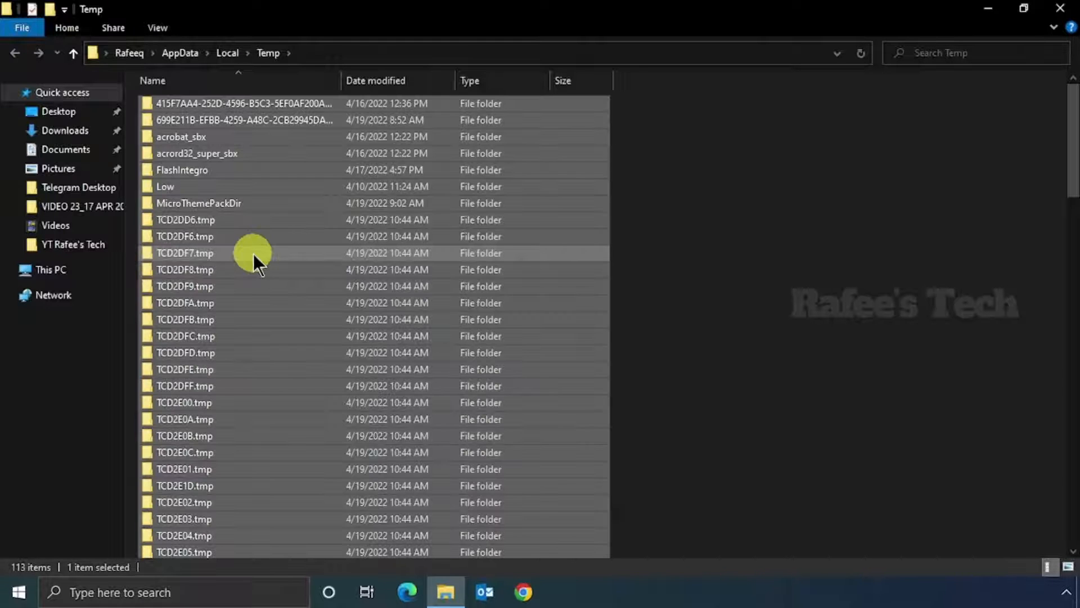
{"action": "key", "text": "shift+Delete"}
{"action": "key", "text": "Return"}
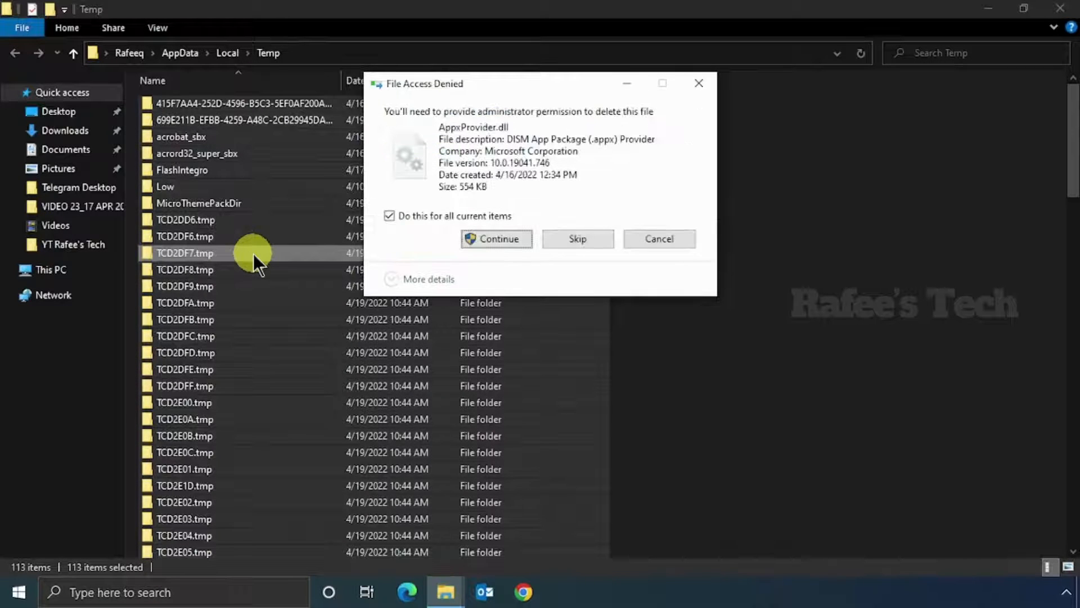
{"action": "left_click", "coordinate": [506, 236]}
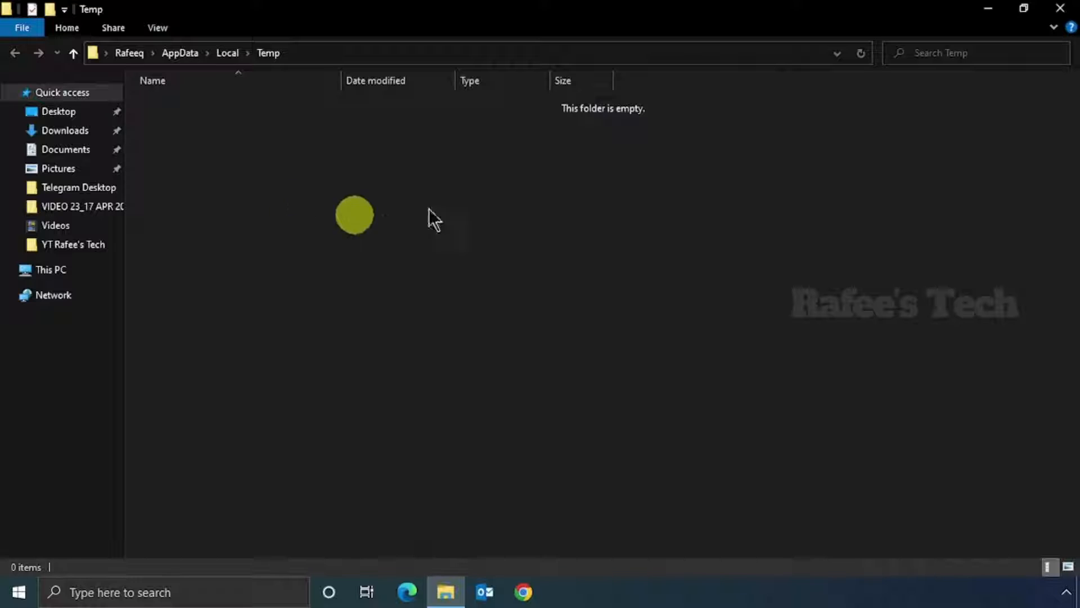
{"action": "left_click", "coordinate": [1060, 8]}
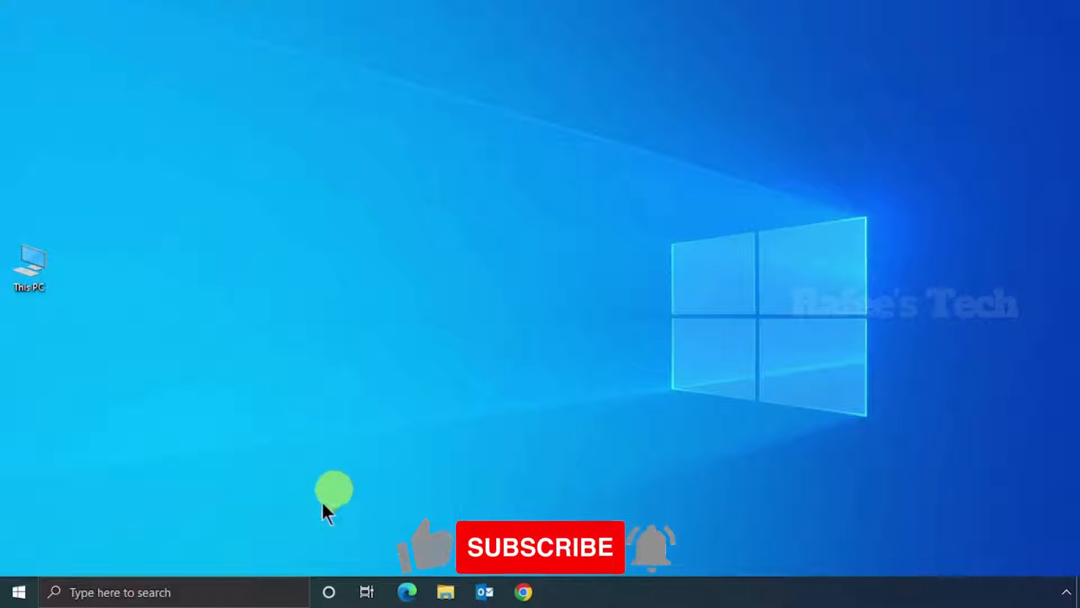
Step: Open the Windows Prefetch folder by running prefetch from the Run dialog, and grant permanent access to it
{"action": "left_click", "coordinate": [212, 588]}
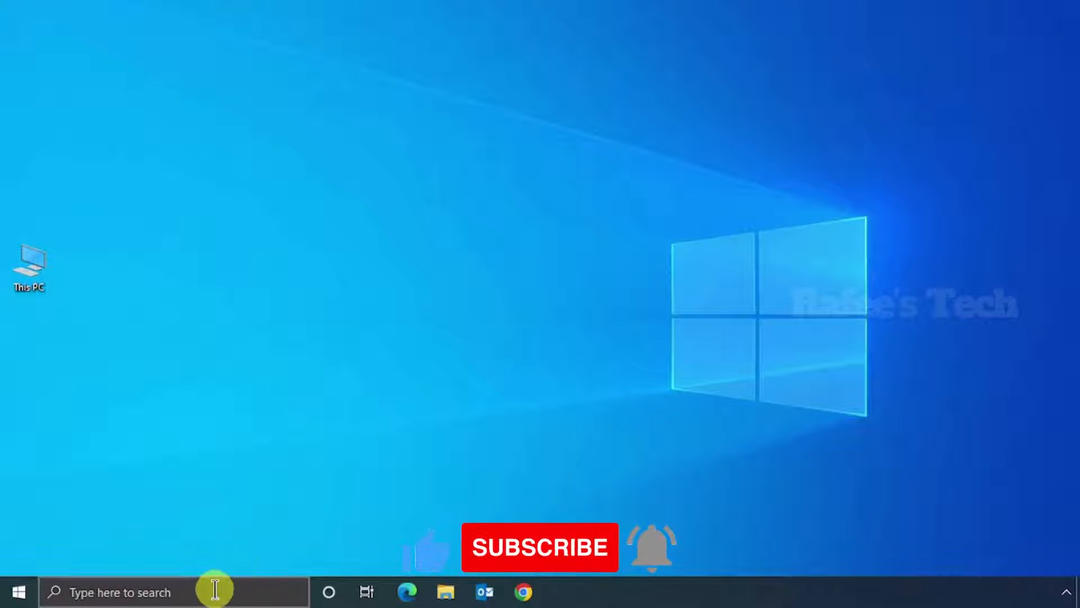
{"action": "type", "text": "run"}
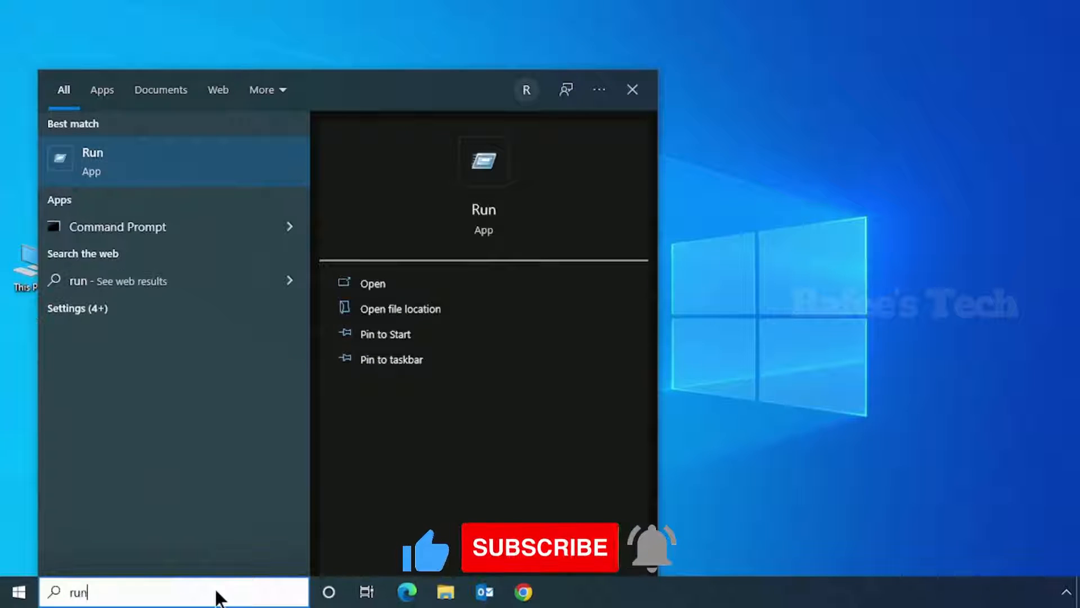
{"action": "left_click", "coordinate": [140, 167]}
{"action": "type", "text": "p"}
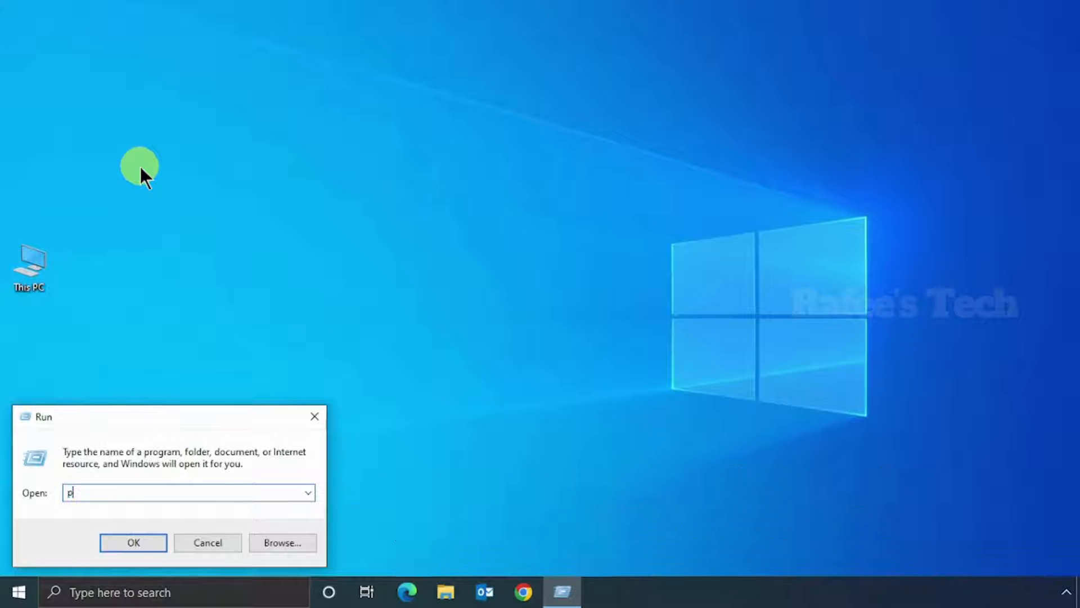
{"action": "type", "text": "refetch"}
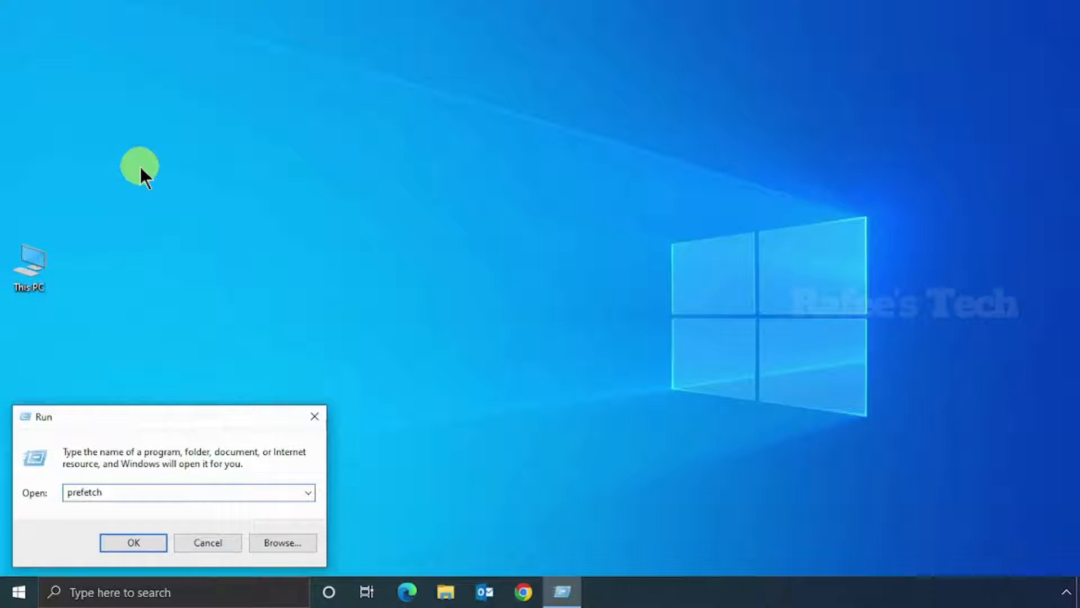
{"action": "key", "text": "Return"}
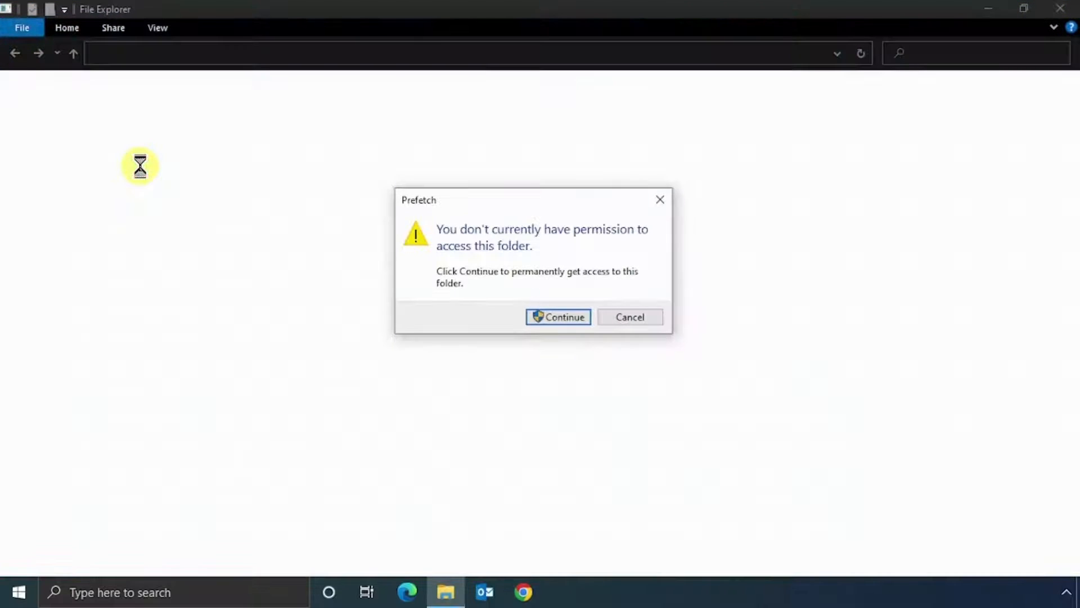
{"action": "left_click", "coordinate": [562, 318]}
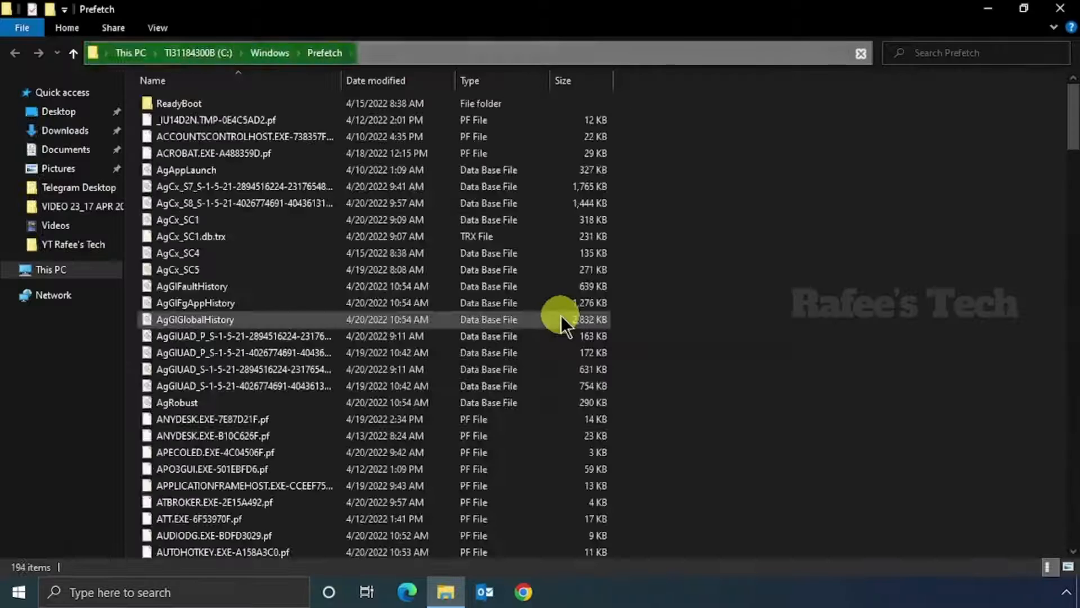
Step: Permanently delete all items in the Prefetch folder, skipping any file in use, and close the folder
{"action": "left_click", "coordinate": [324, 309]}
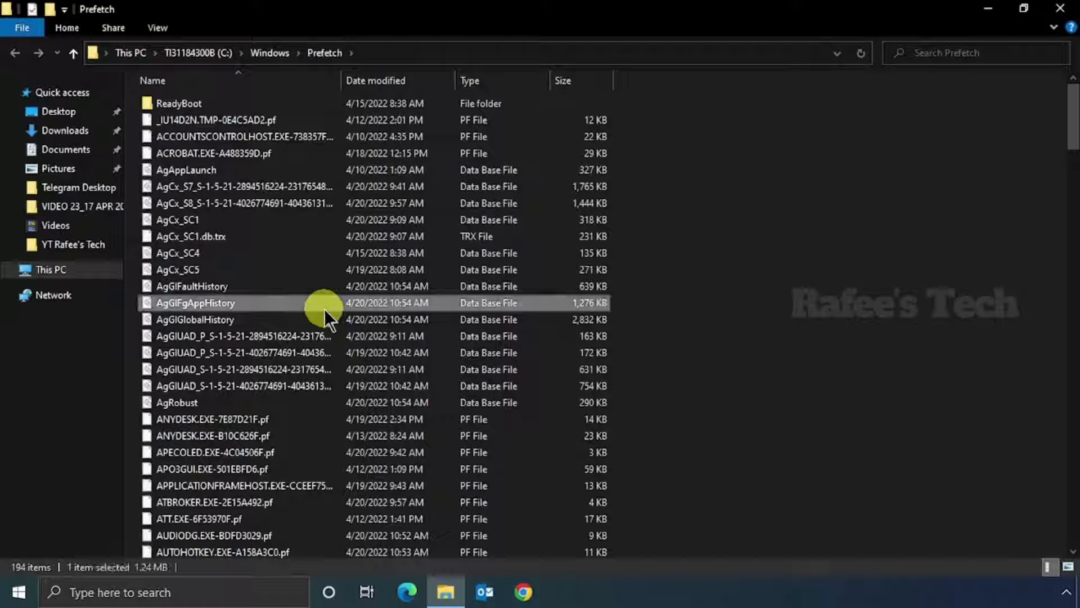
{"action": "key", "text": "ctrl+a"}
{"action": "key", "text": "shift+Delete"}
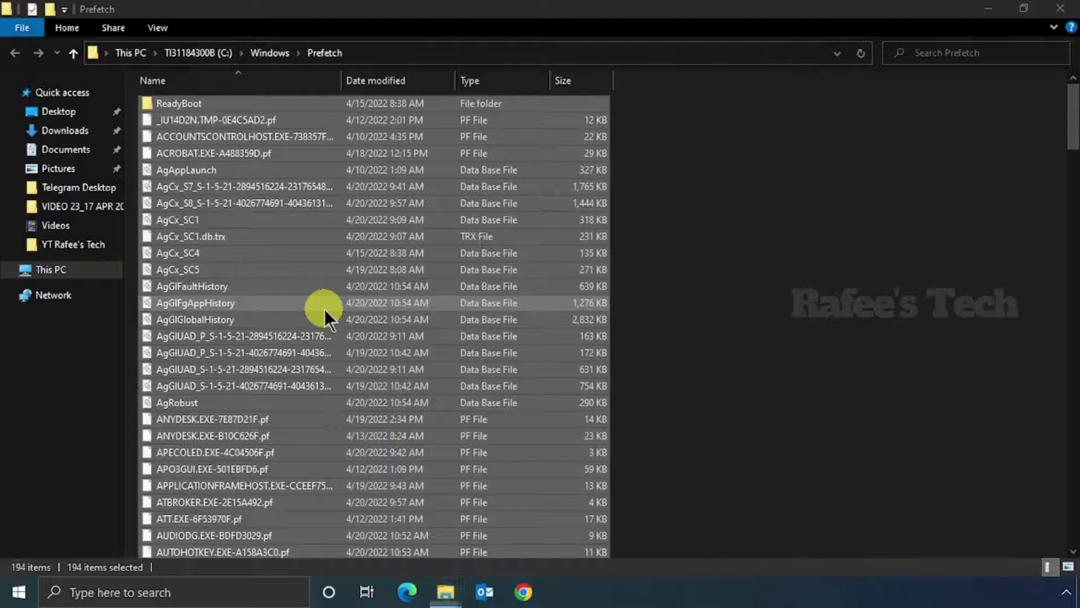
{"action": "key", "text": "Return"}
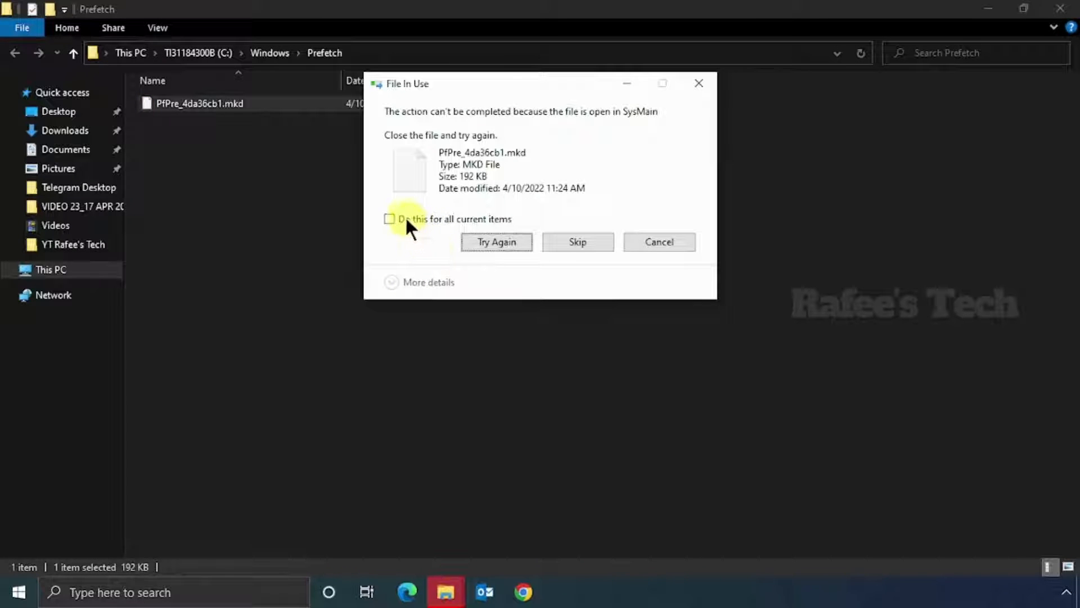
{"action": "left_click", "coordinate": [389, 217]}
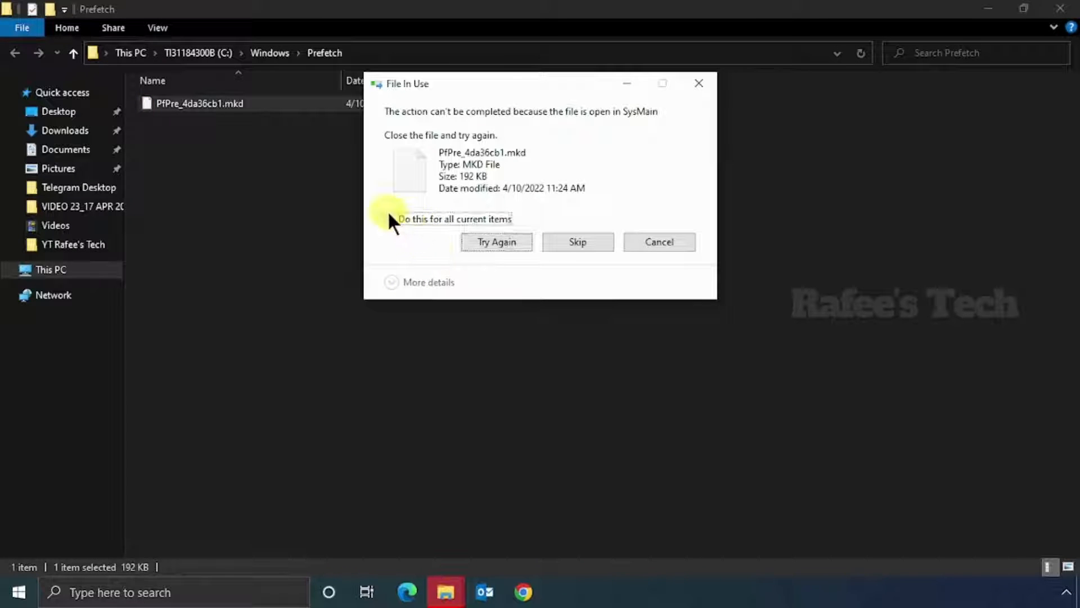
{"action": "left_click", "coordinate": [563, 245]}
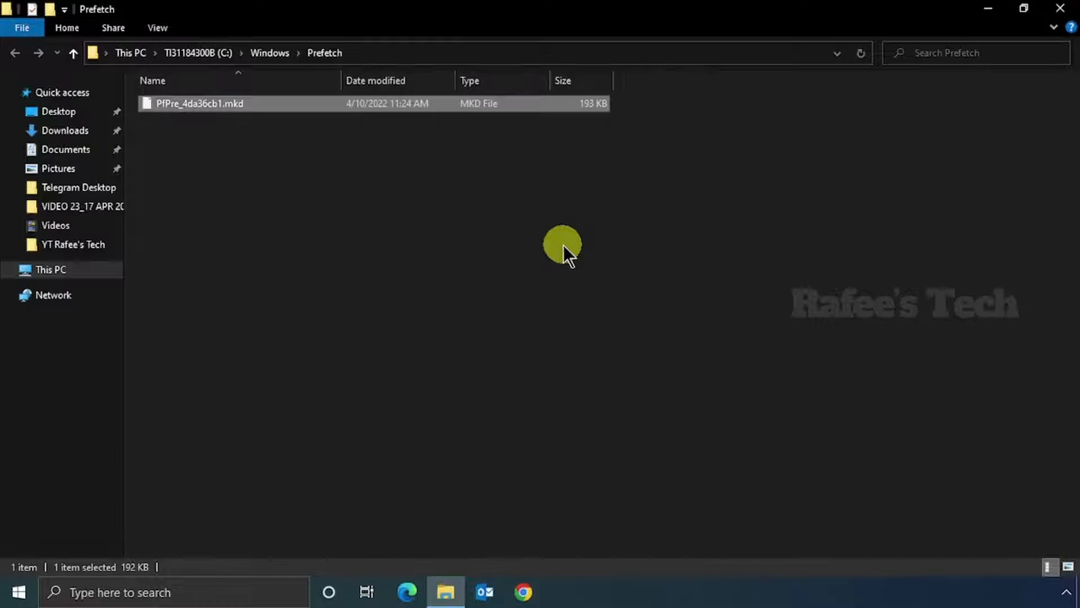
{"action": "left_click", "coordinate": [1060, 8]}
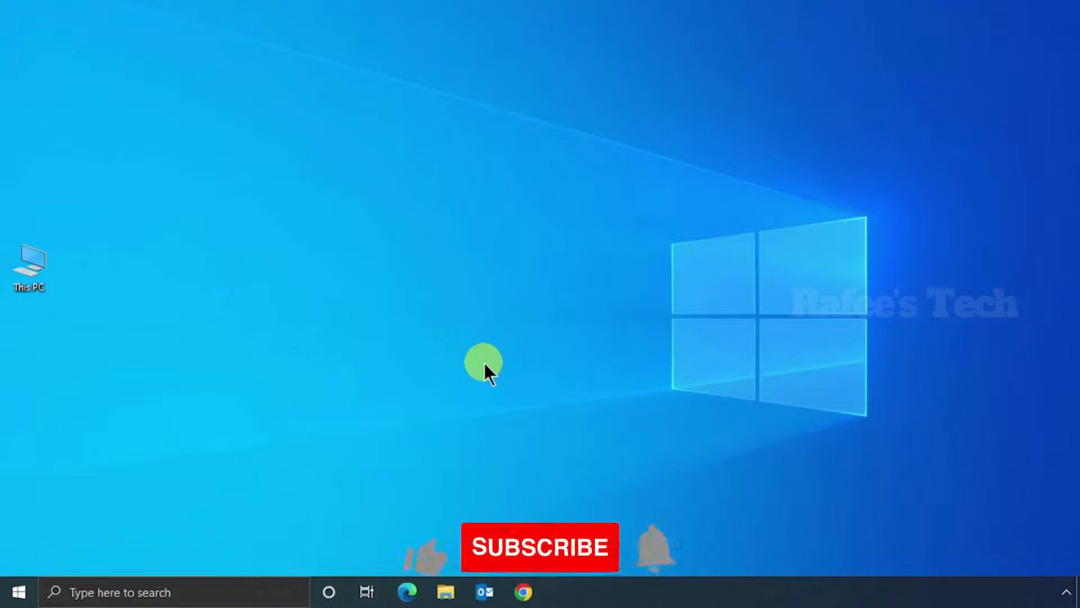
Step: Open the C: drive from This PC
{"action": "double_click", "coordinate": [34, 275]}
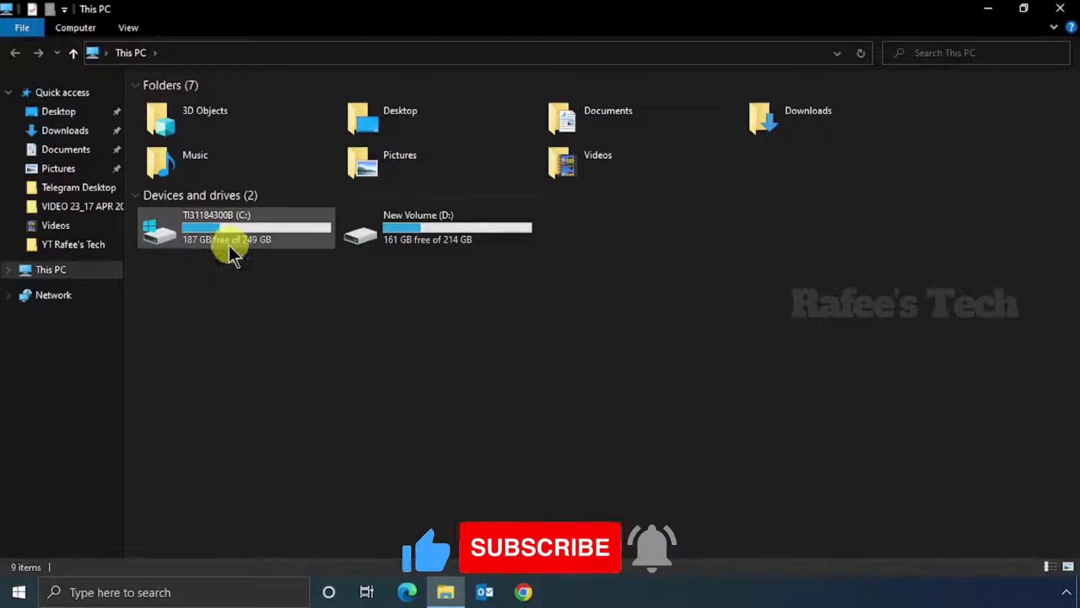
{"action": "left_click", "coordinate": [228, 244]}
{"action": "double_click", "coordinate": [228, 244]}
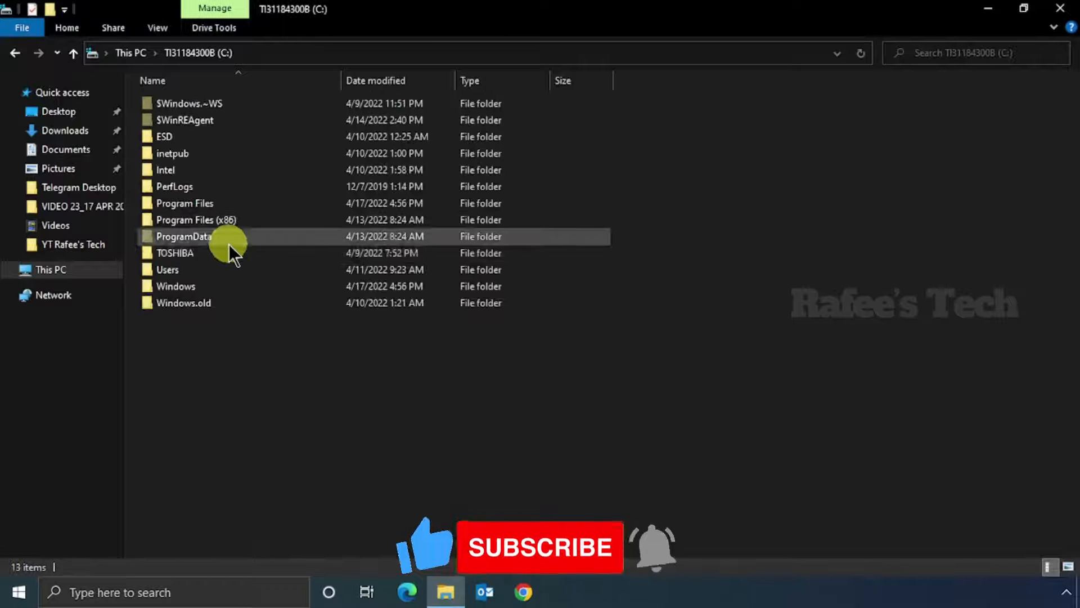
Step: Open the Download folder inside Windows\SoftwareDistribution on the C: drive
{"action": "double_click", "coordinate": [204, 289]}
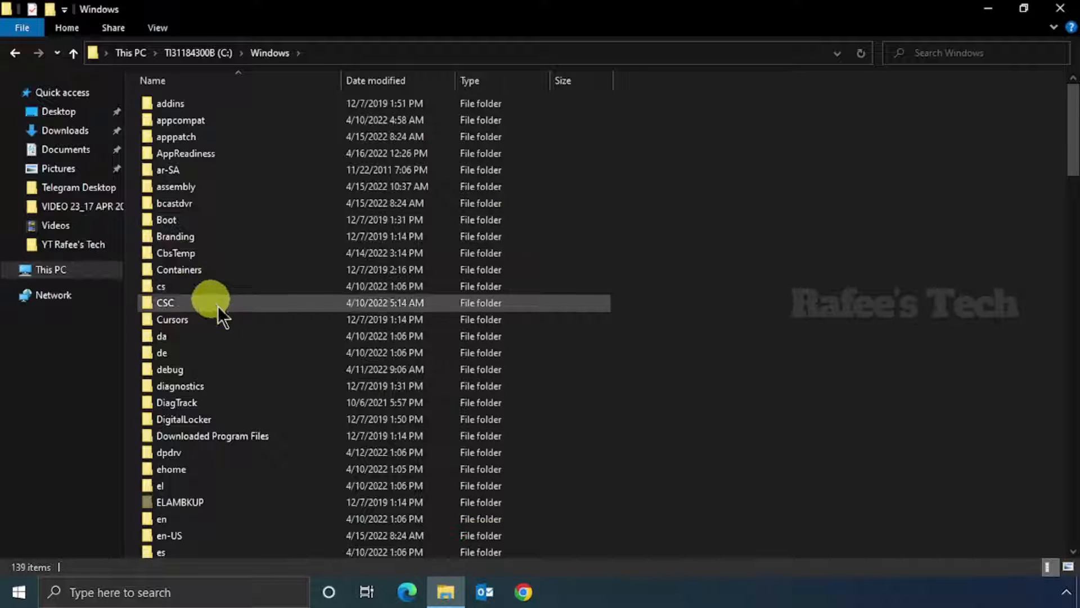
{"action": "key", "text": "s"}
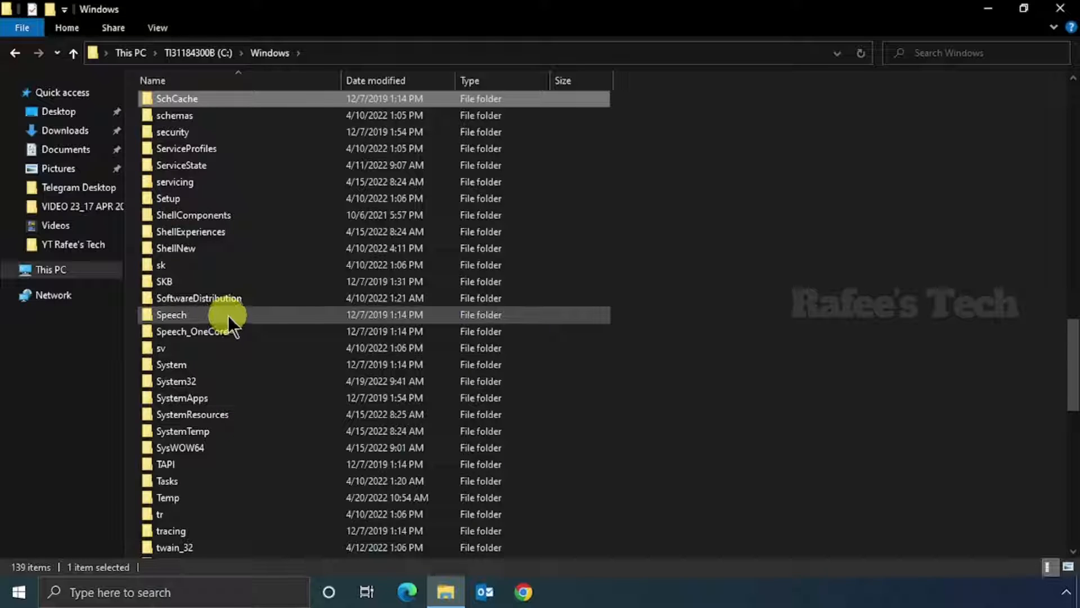
{"action": "left_click", "coordinate": [228, 299]}
{"action": "double_click", "coordinate": [228, 300]}
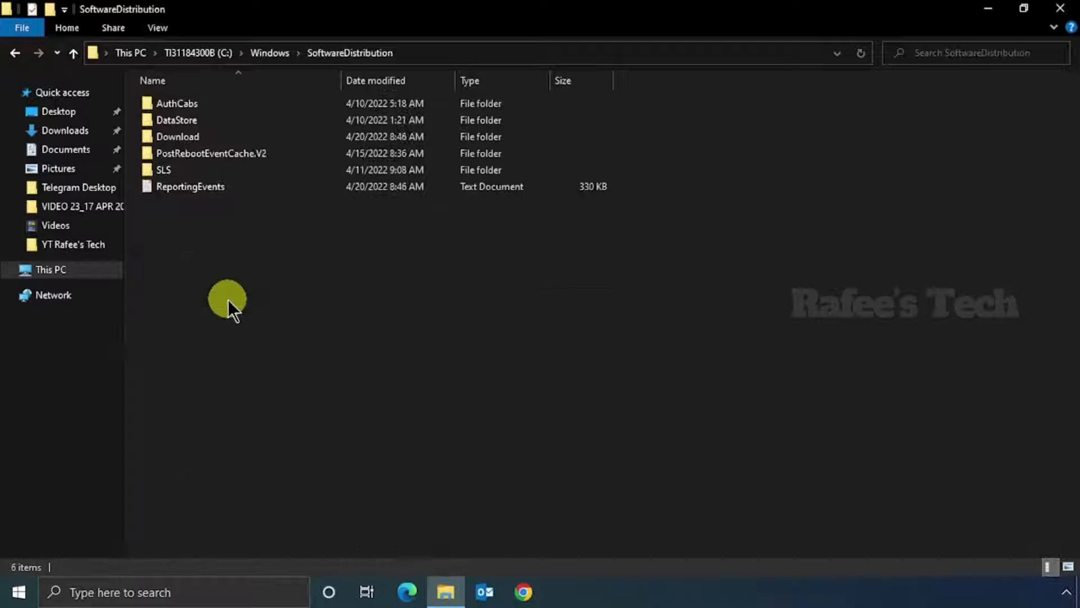
{"action": "double_click", "coordinate": [209, 141]}
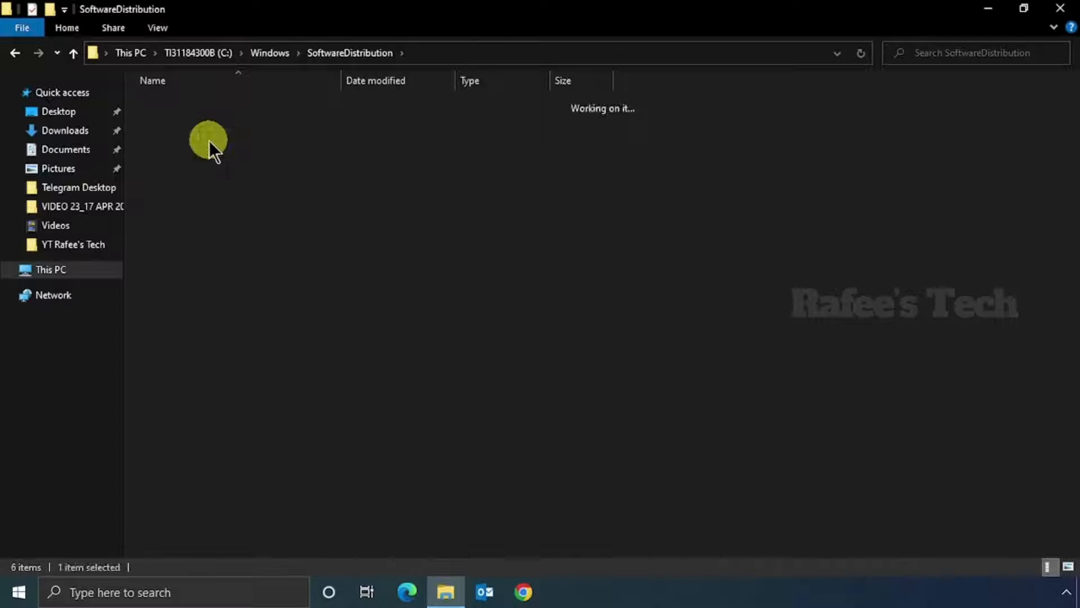
Step: Permanently delete all items in the SoftwareDistribution Download folder, granting administrator permission for all current items
{"action": "left_click_drag", "start_coordinate": [232, 268], "coordinate": [266, 105]}
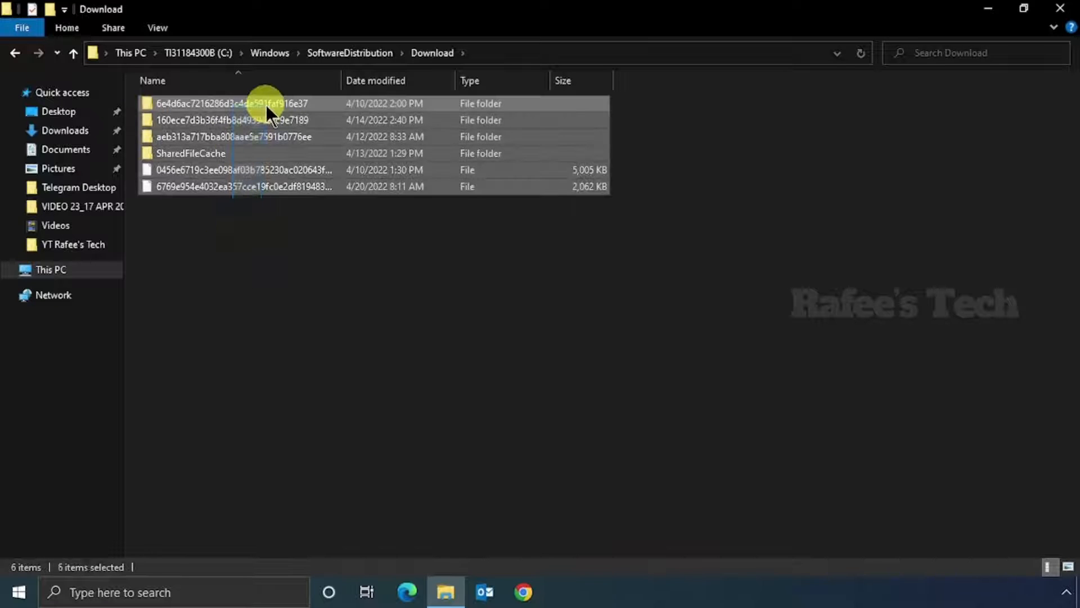
{"action": "right_click", "coordinate": [265, 104]}
{"action": "key", "text": "shift+Delete"}
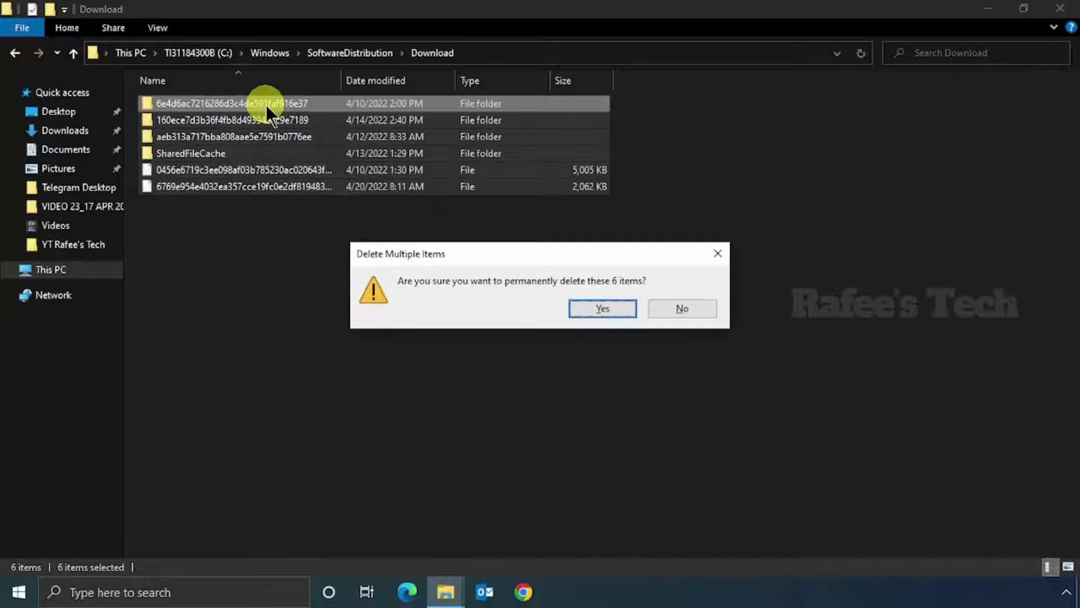
{"action": "key", "text": "Return"}
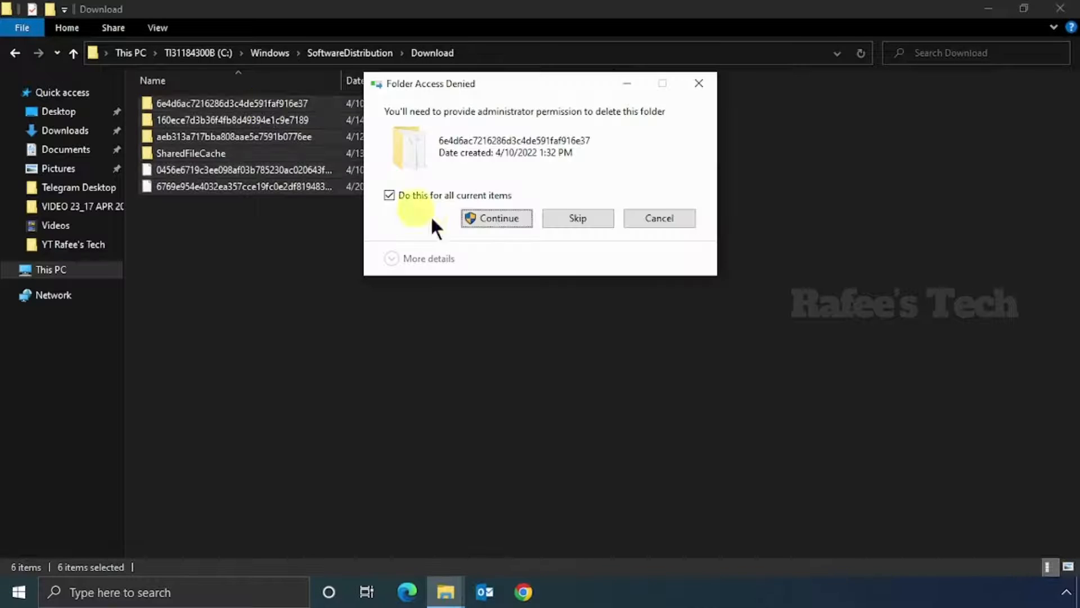
{"action": "left_click", "coordinate": [487, 219]}
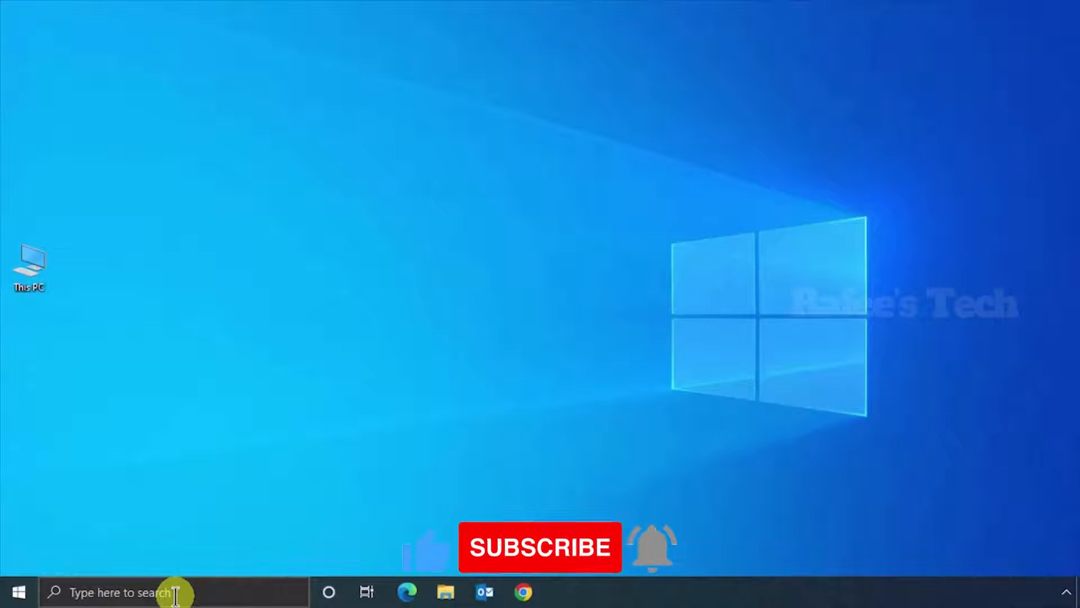
Step: Search Windows for storage, open Storage settings, and show the C: drive's removable temporary files
{"action": "left_click", "coordinate": [176, 592]}
{"action": "type", "text": "stora"}
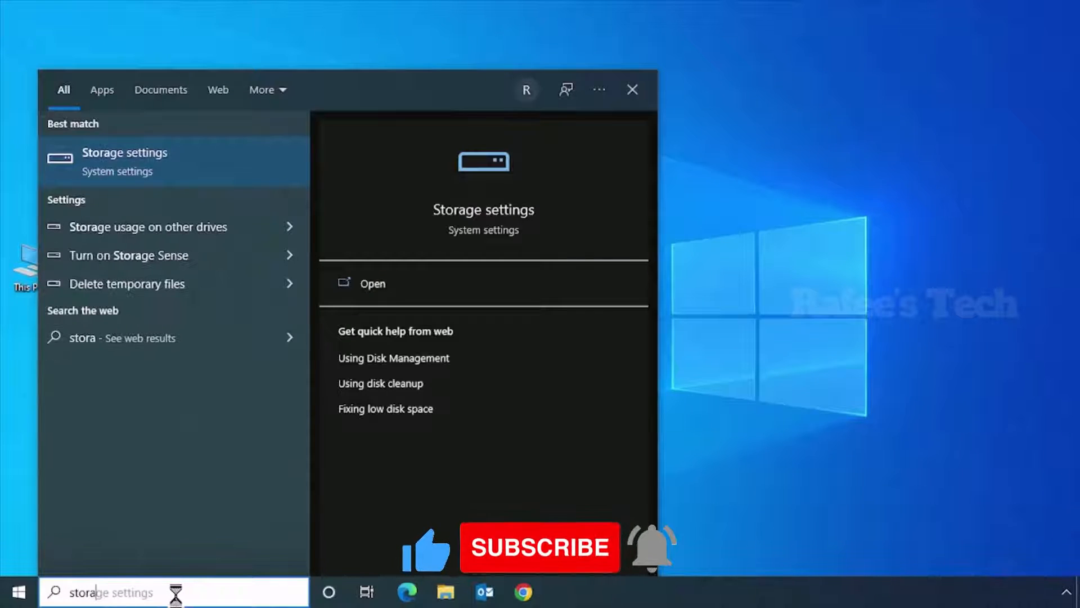
{"action": "type", "text": "ge"}
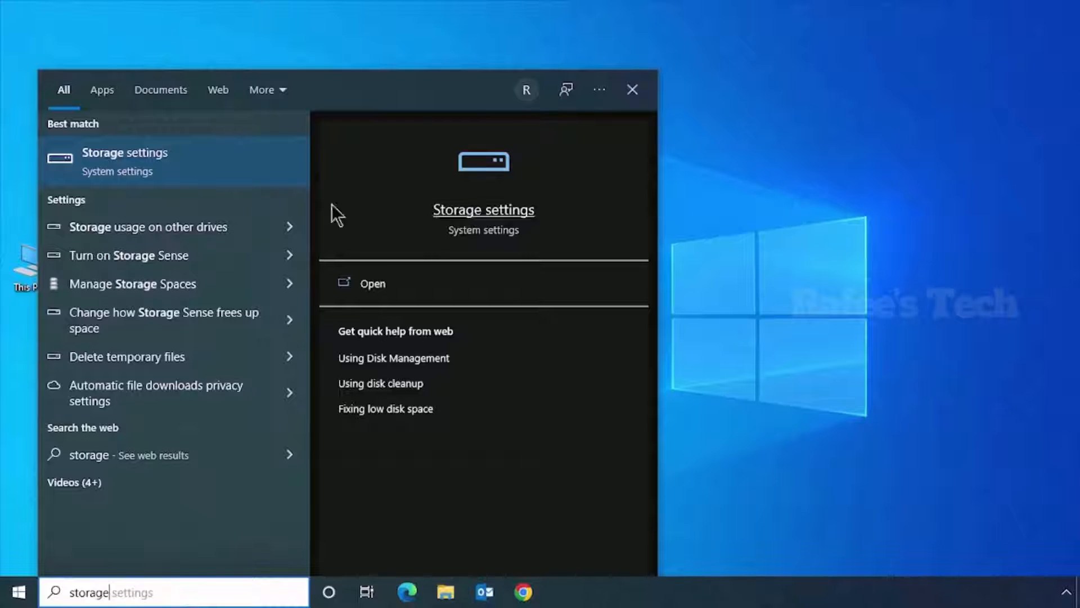
{"action": "left_click", "coordinate": [150, 161]}
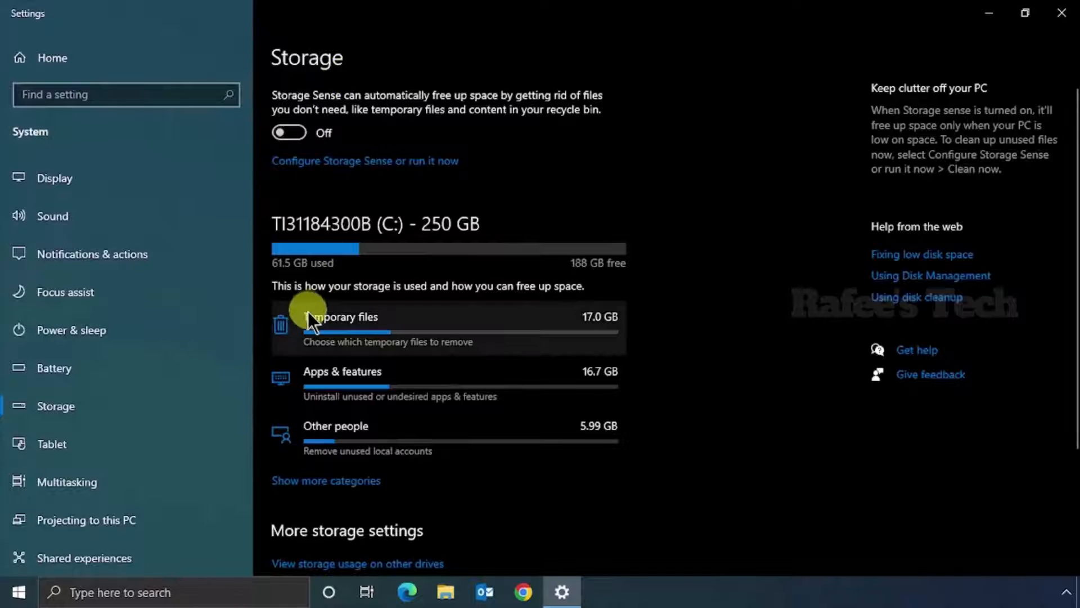
{"action": "left_click", "coordinate": [387, 335]}
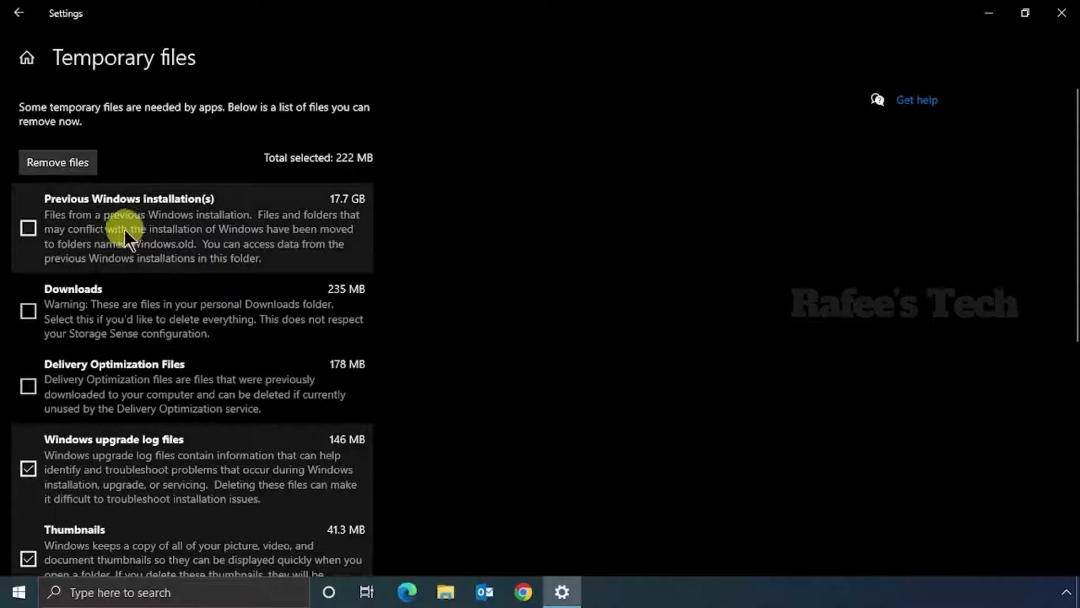
Step: Add Previous Windows installation(s) and Delivery Optimization Files to the selected temporary file categories, leaving Downloads unselected, and remove the files
{"action": "scroll", "coordinate": [362, 397], "scroll_direction": "down", "scroll_amount": 8}
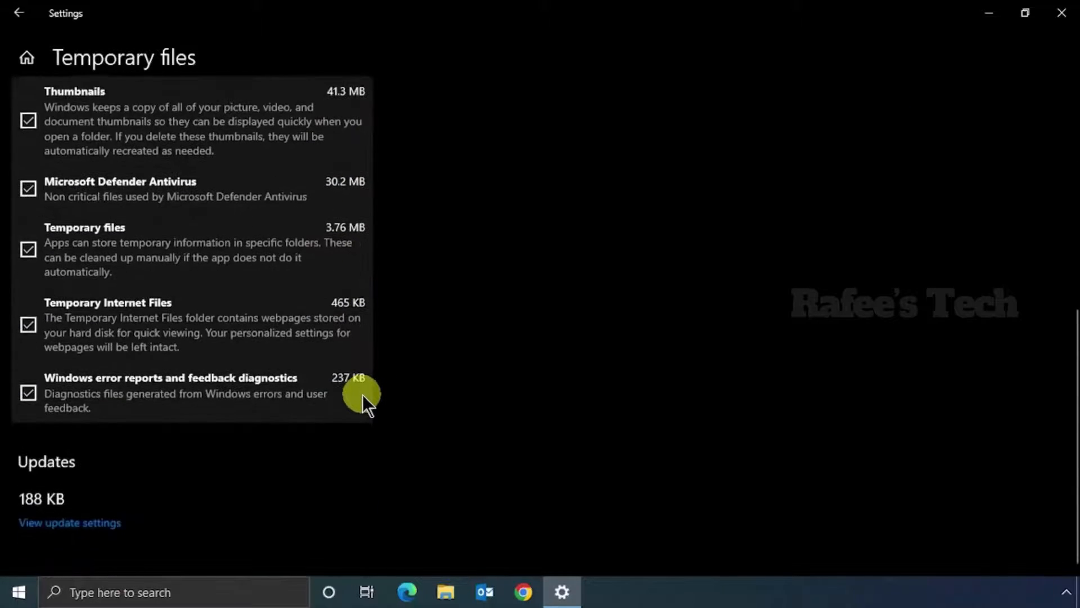
{"action": "scroll", "coordinate": [362, 394], "scroll_direction": "up", "scroll_amount": 8}
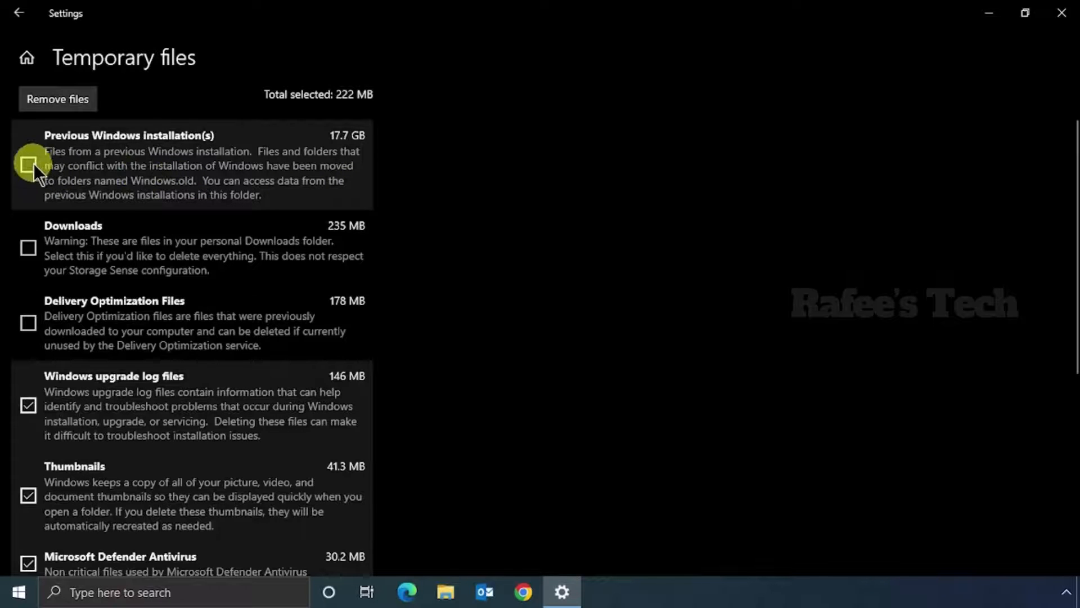
{"action": "scroll", "coordinate": [169, 327], "scroll_direction": "down", "scroll_amount": 3}
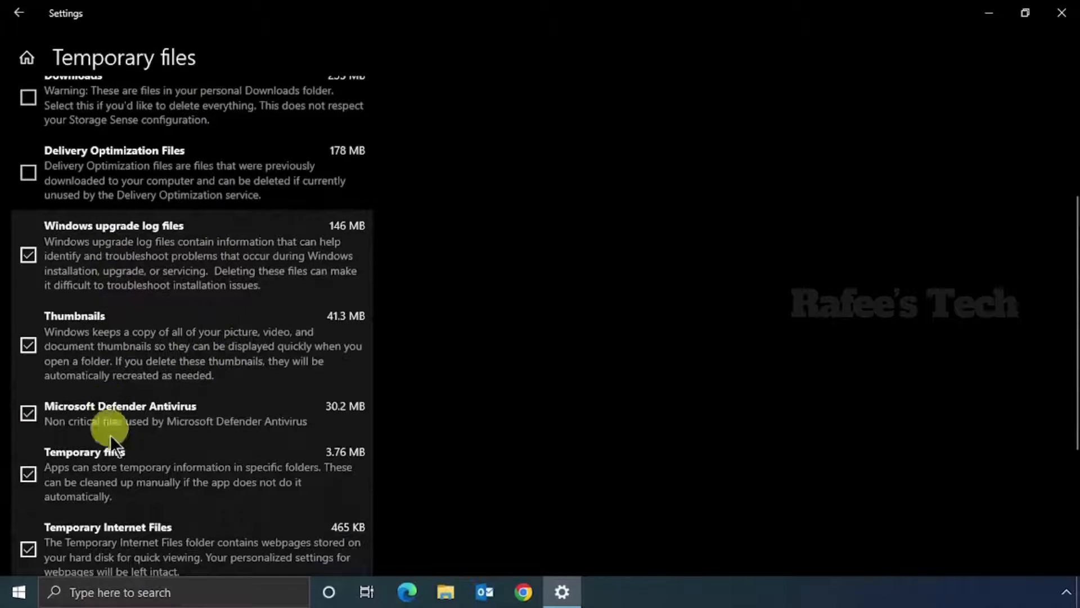
{"action": "scroll", "coordinate": [136, 547], "scroll_direction": "down", "scroll_amount": 3}
{"action": "scroll", "coordinate": [156, 431], "scroll_direction": "up", "scroll_amount": 7}
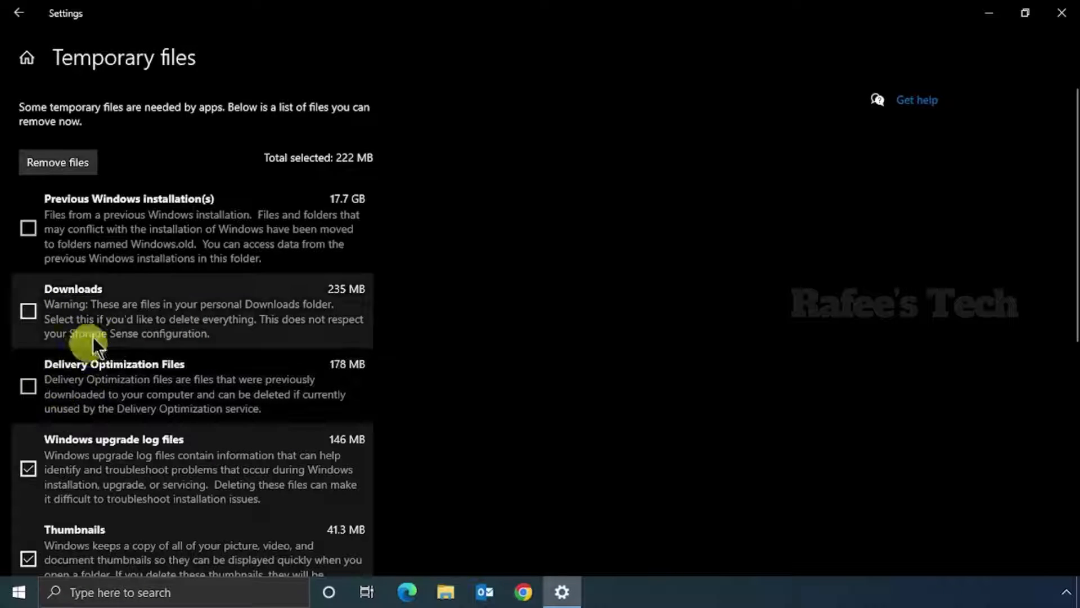
{"action": "left_click", "coordinate": [33, 229]}
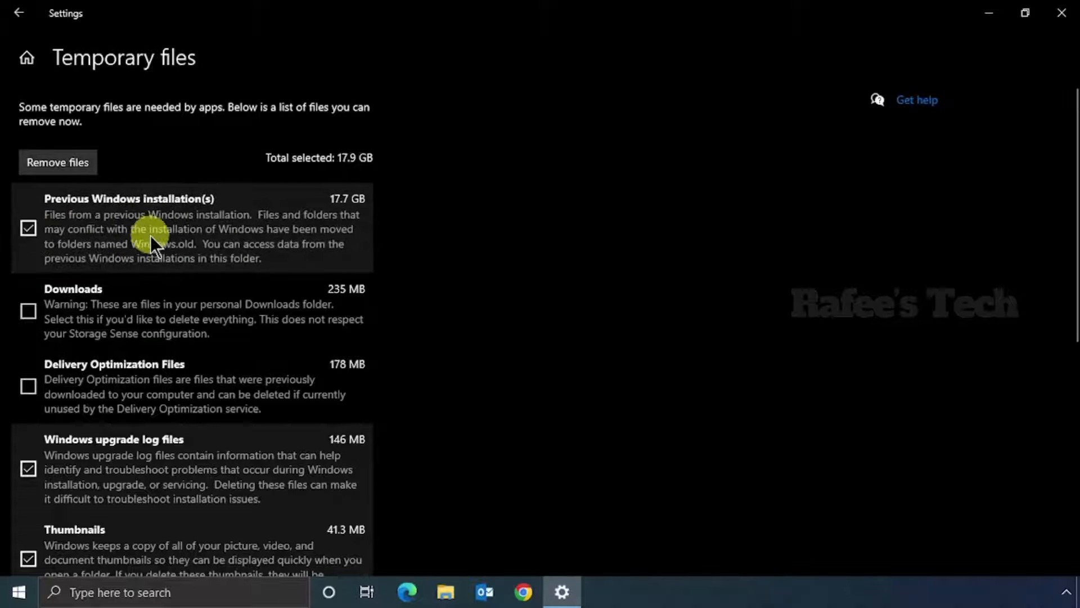
{"action": "scroll", "coordinate": [474, 383], "scroll_direction": "down", "scroll_amount": 6}
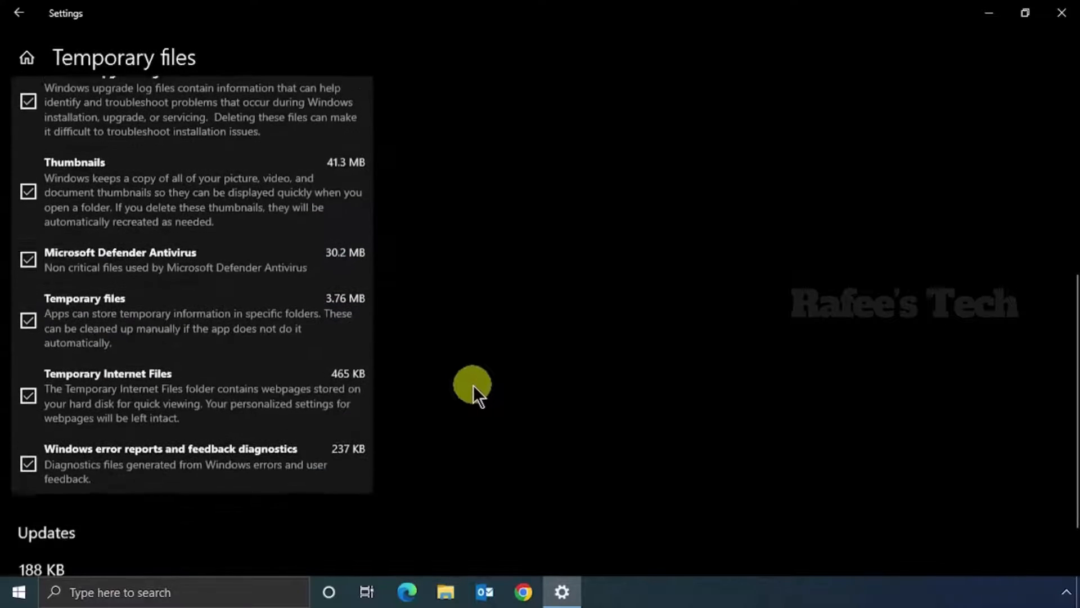
{"action": "scroll", "coordinate": [474, 385], "scroll_direction": "up", "scroll_amount": 8}
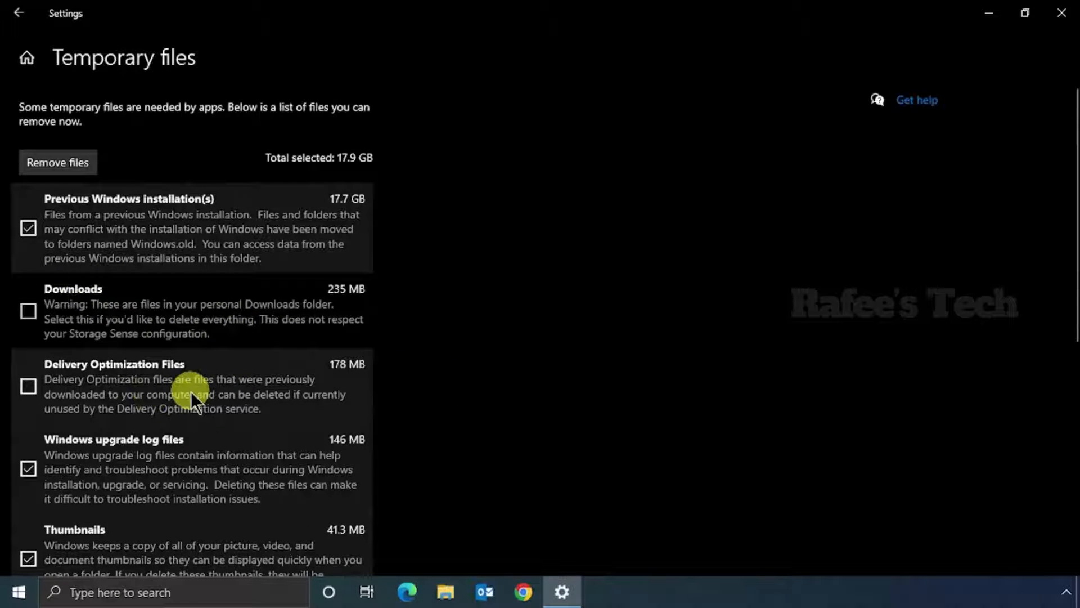
{"action": "left_click", "coordinate": [28, 386]}
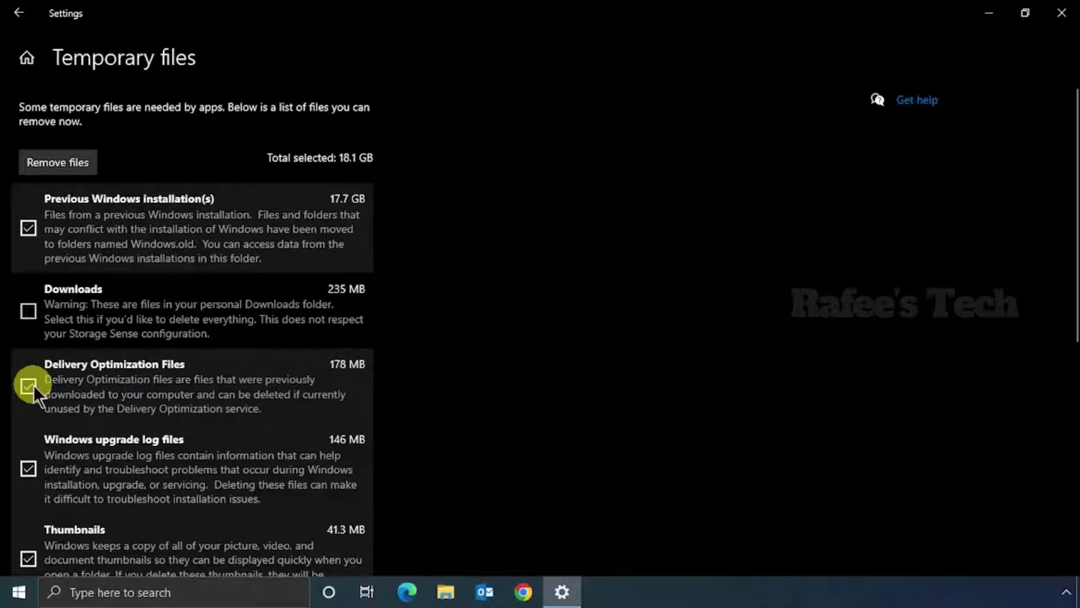
{"action": "left_click", "coordinate": [58, 163]}
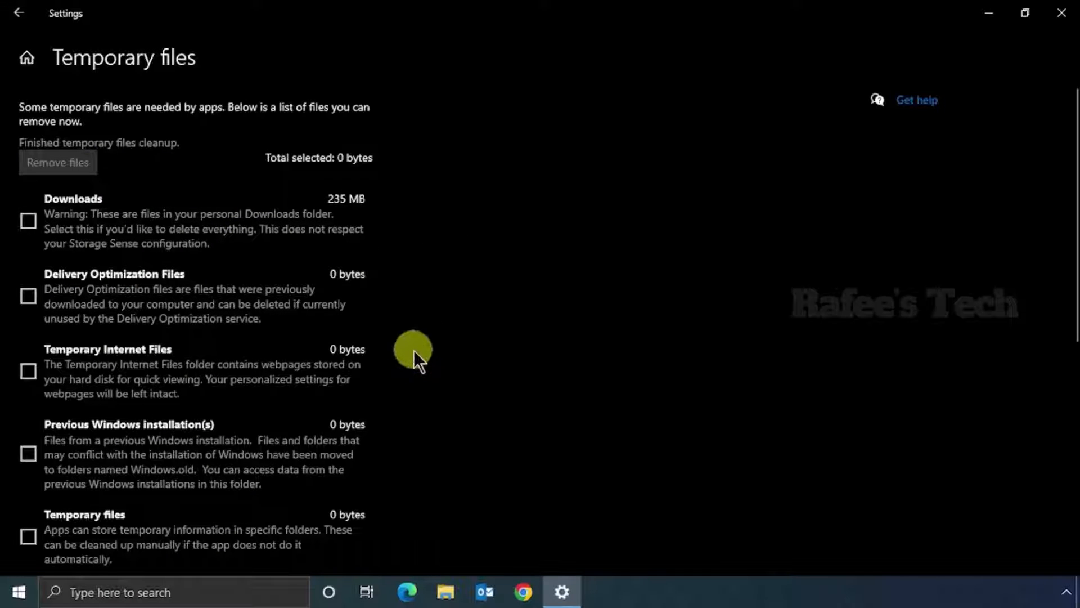
Step: Review the temporary file categories after the cleanup and close the Settings window
{"action": "scroll", "coordinate": [417, 349], "scroll_direction": "down", "scroll_amount": 3}
{"action": "scroll", "coordinate": [418, 348], "scroll_direction": "down", "scroll_amount": 4}
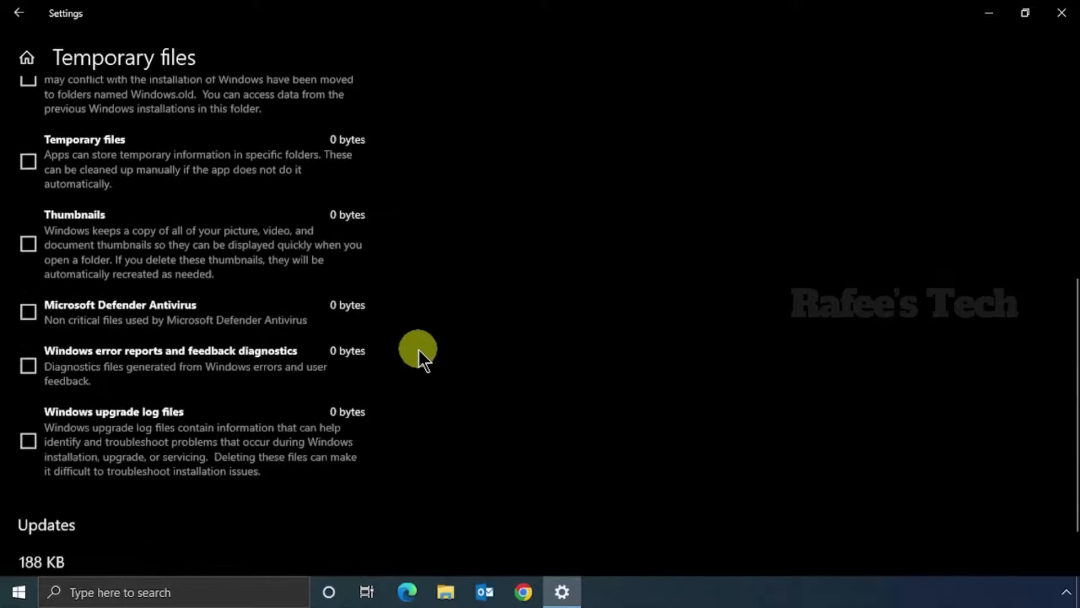
{"action": "scroll", "coordinate": [419, 349], "scroll_direction": "up", "scroll_amount": 8}
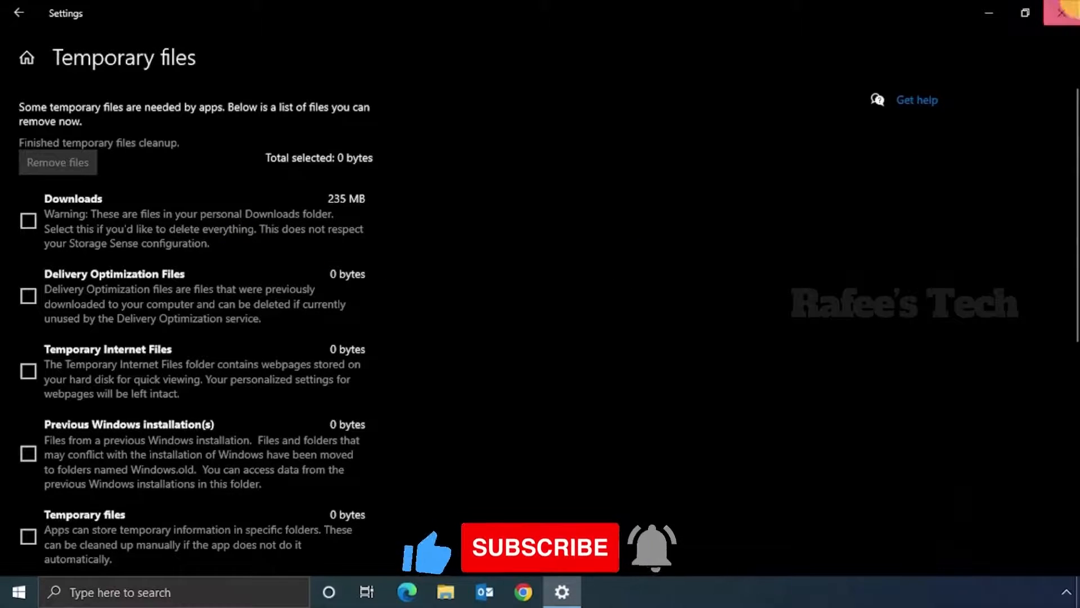
{"action": "left_click", "coordinate": [1062, 13]}
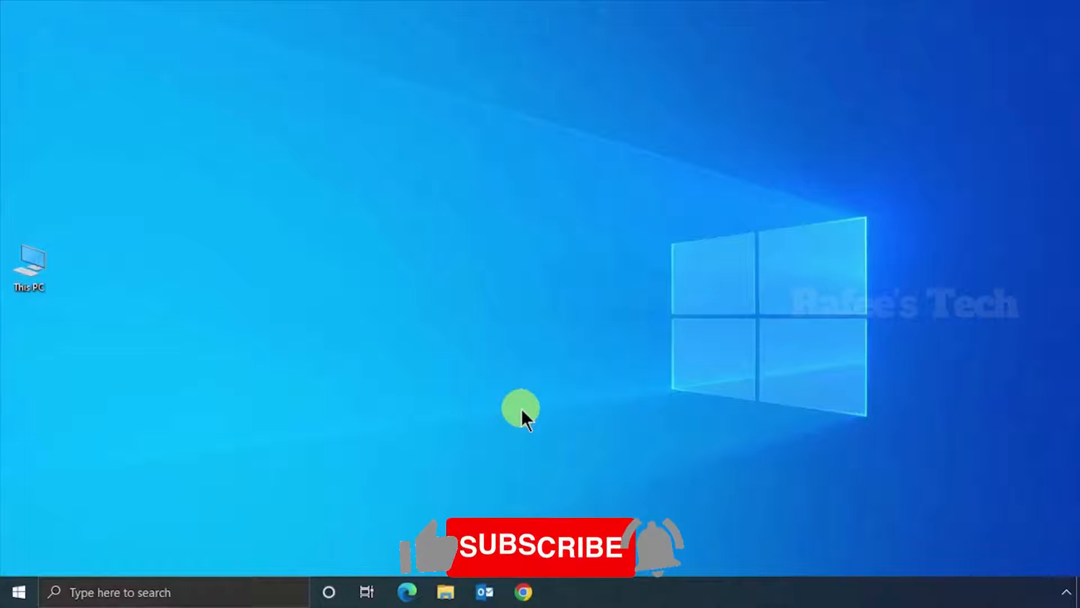
Step: Search Windows for disk, open Disk Cleanup, and choose the C: drive to clean up
{"action": "left_click", "coordinate": [231, 589]}
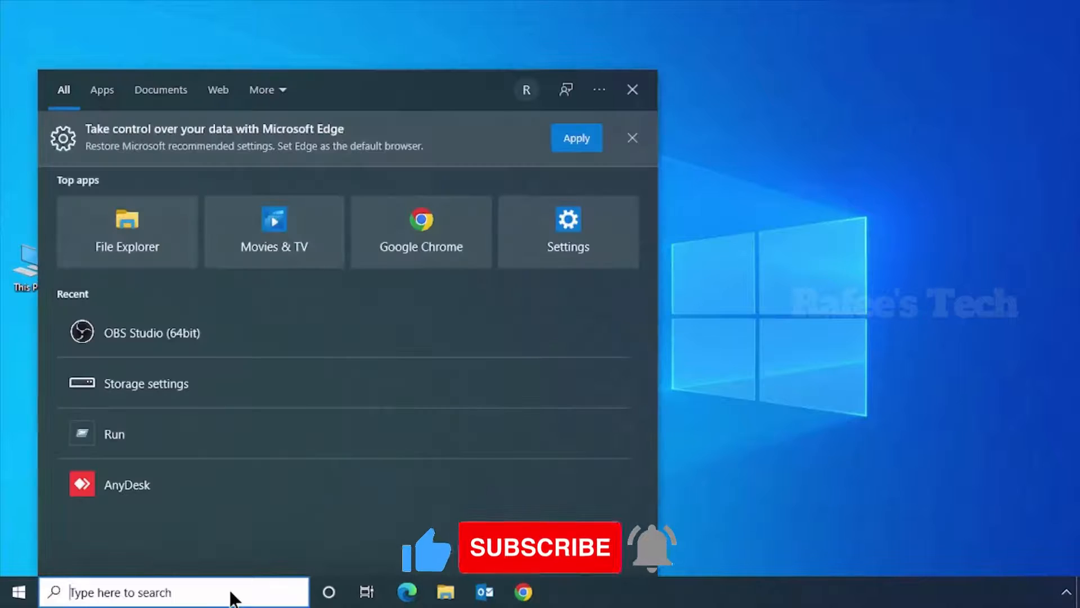
{"action": "type", "text": "disk"}
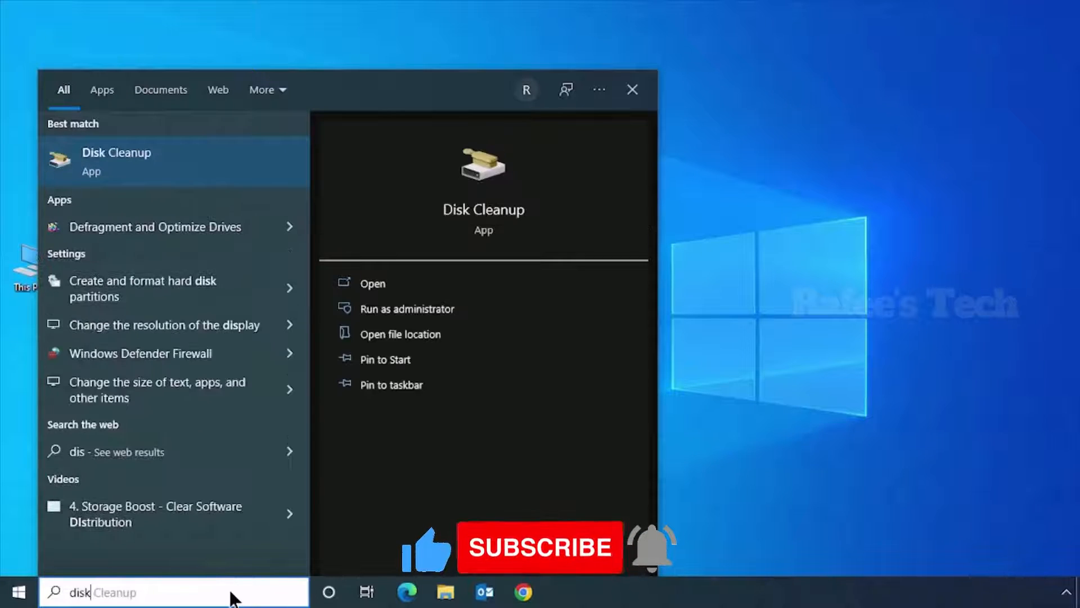
{"action": "left_click", "coordinate": [111, 161]}
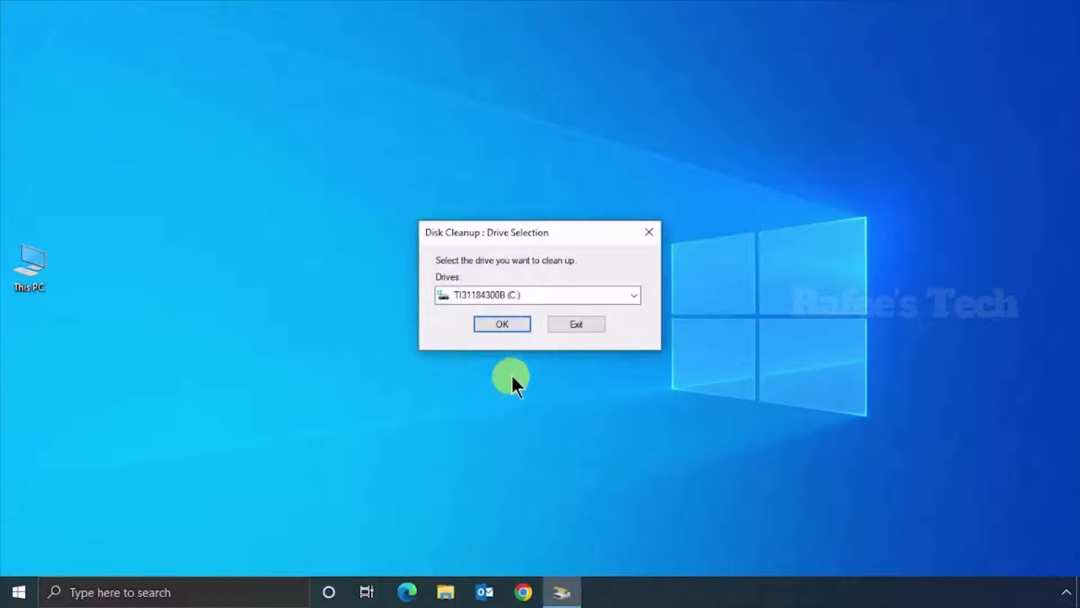
{"action": "left_click", "coordinate": [575, 297]}
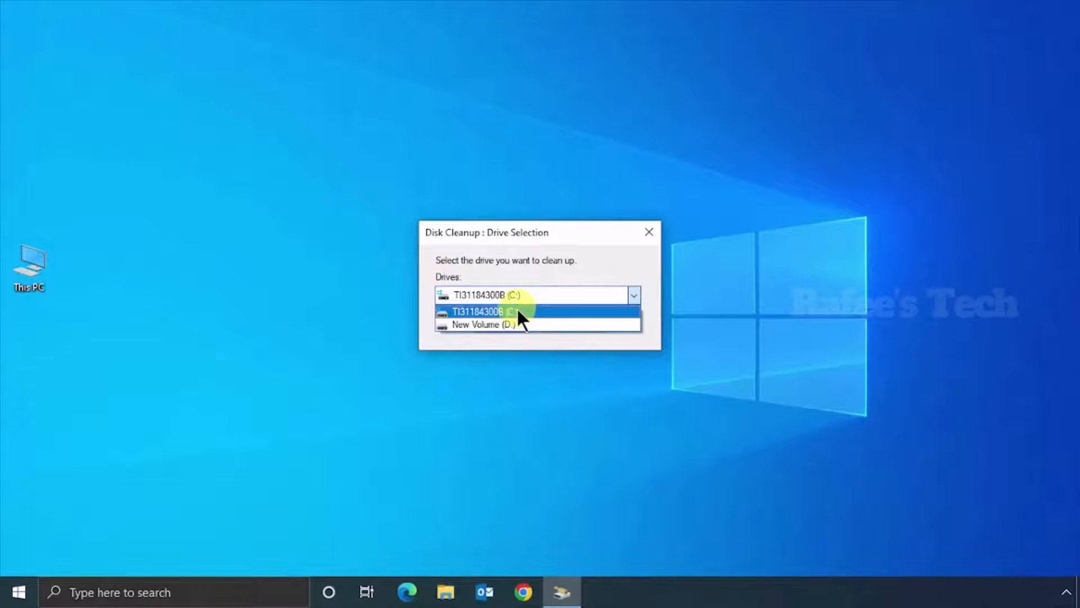
{"action": "left_click", "coordinate": [518, 310]}
{"action": "left_click", "coordinate": [507, 321]}
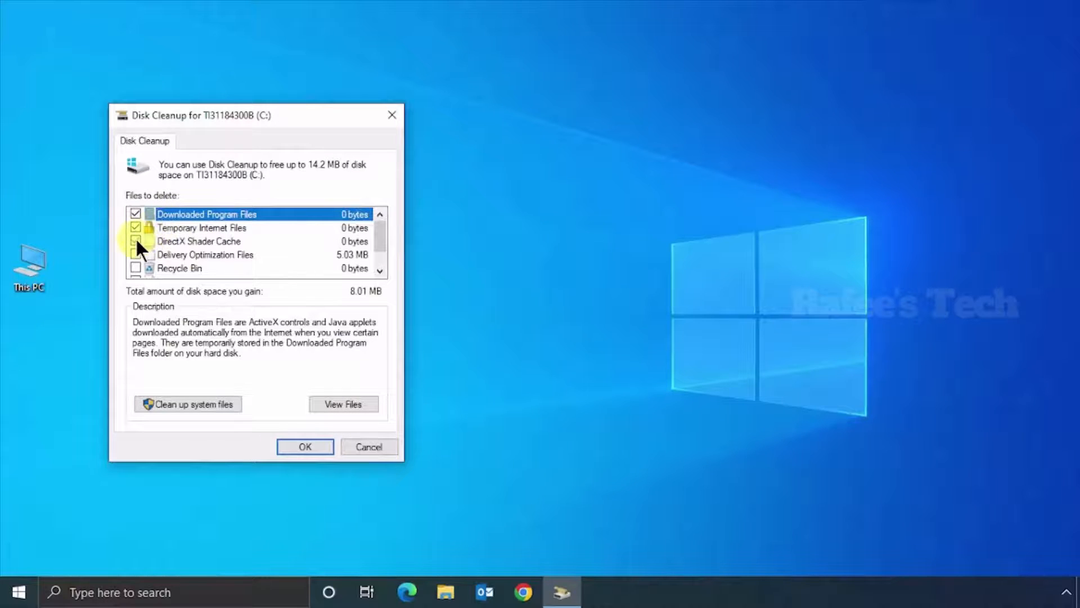
Step: Include DirectX Shader Cache, Delivery Optimization Files, Recycle Bin and Temporary files in the cleanup, and permanently delete all selected files
{"action": "left_click", "coordinate": [135, 254]}
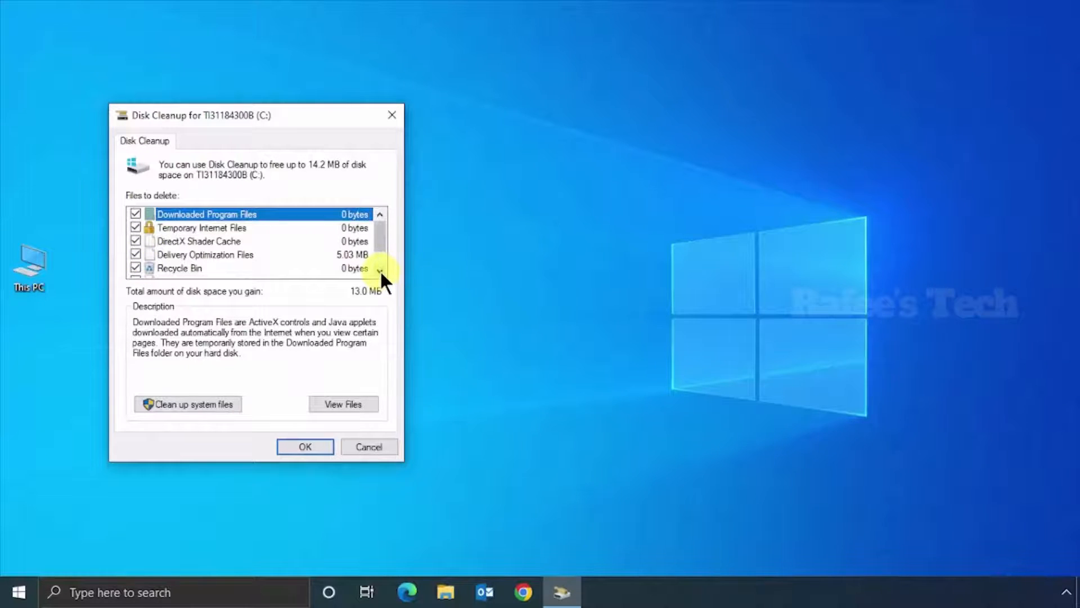
{"action": "scroll", "coordinate": [380, 269], "scroll_direction": "down", "scroll_amount": 1}
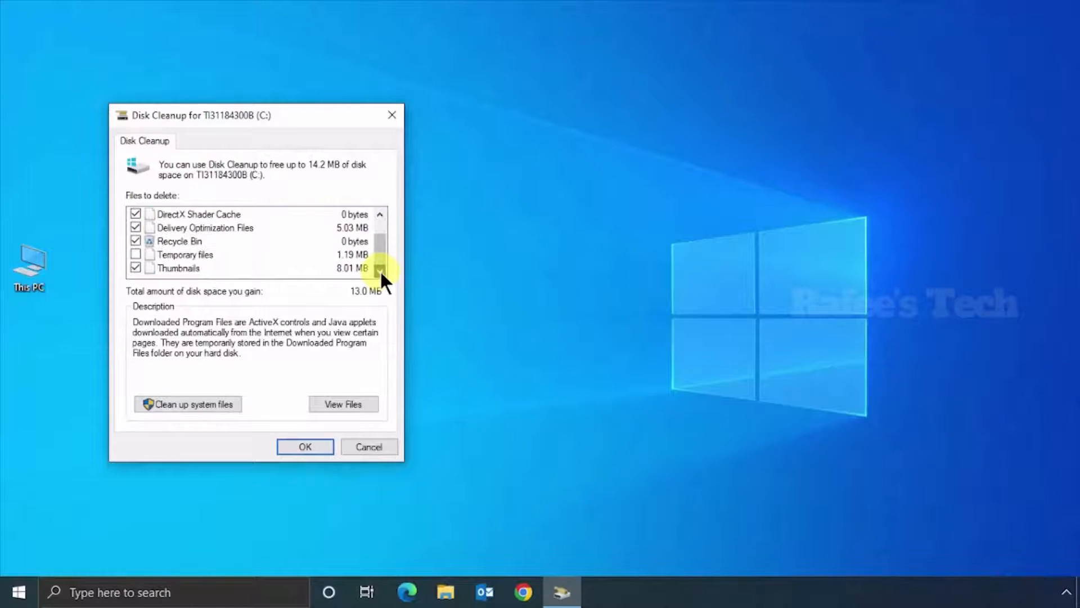
{"action": "left_click", "coordinate": [137, 254]}
{"action": "left_click", "coordinate": [305, 446]}
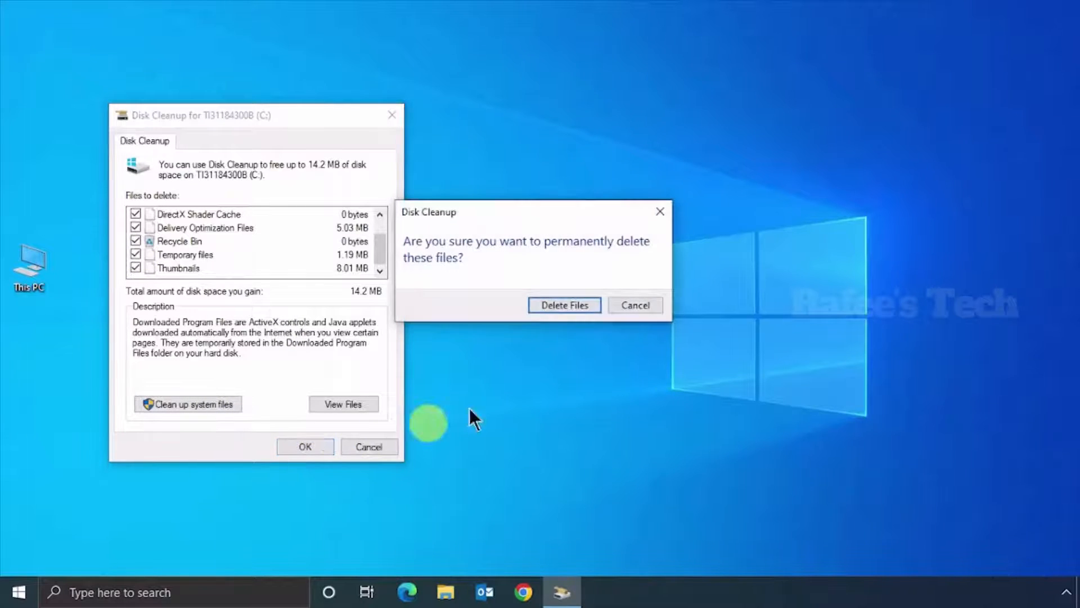
{"action": "left_click", "coordinate": [555, 304]}
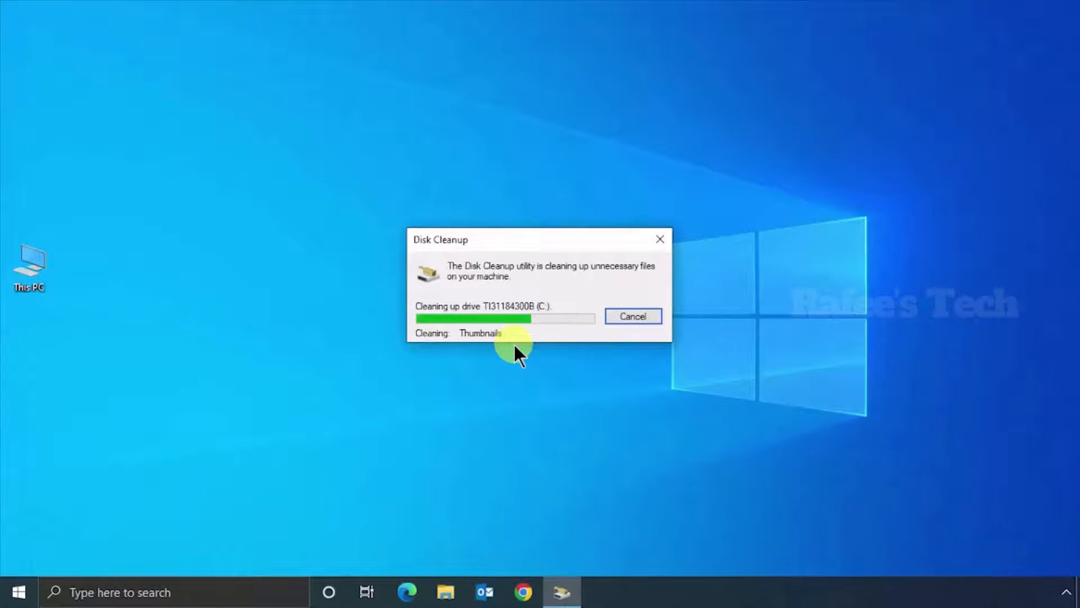
Step: Search Windows for disk, open Disk Cleanup for the C: drive, and switch to cleaning up system files on C:
{"action": "left_click", "coordinate": [206, 588]}
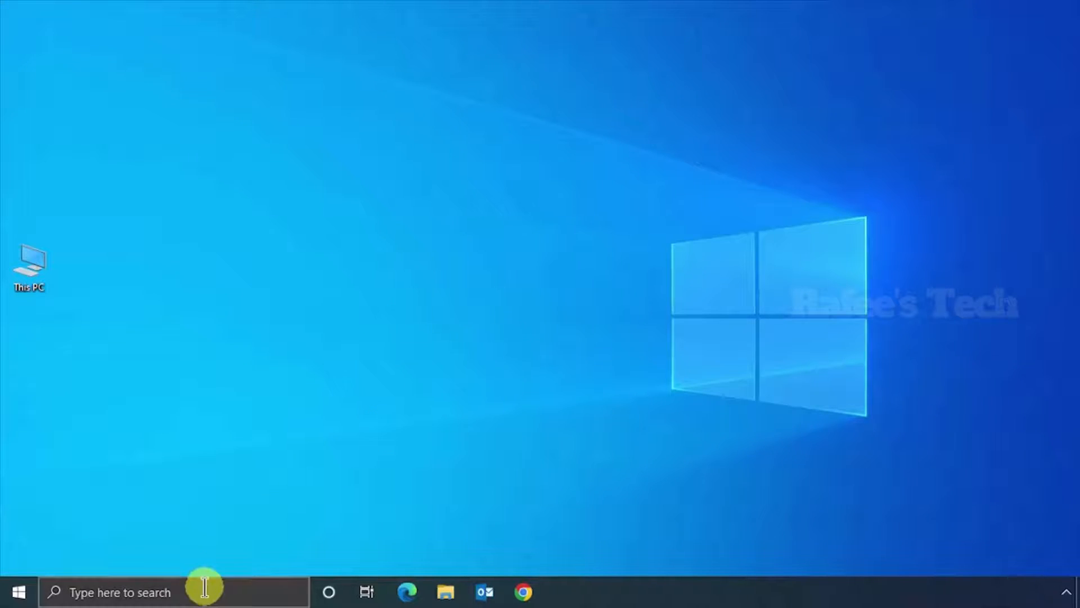
{"action": "type", "text": "ds"}
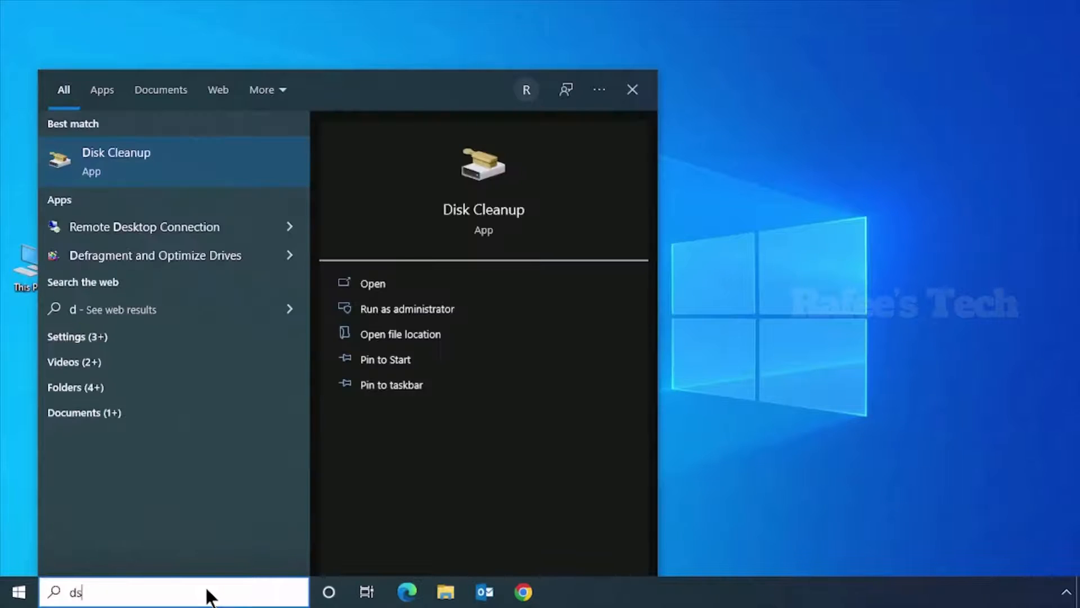
{"action": "key", "text": "BackSpace"}
{"action": "type", "text": "isk"}
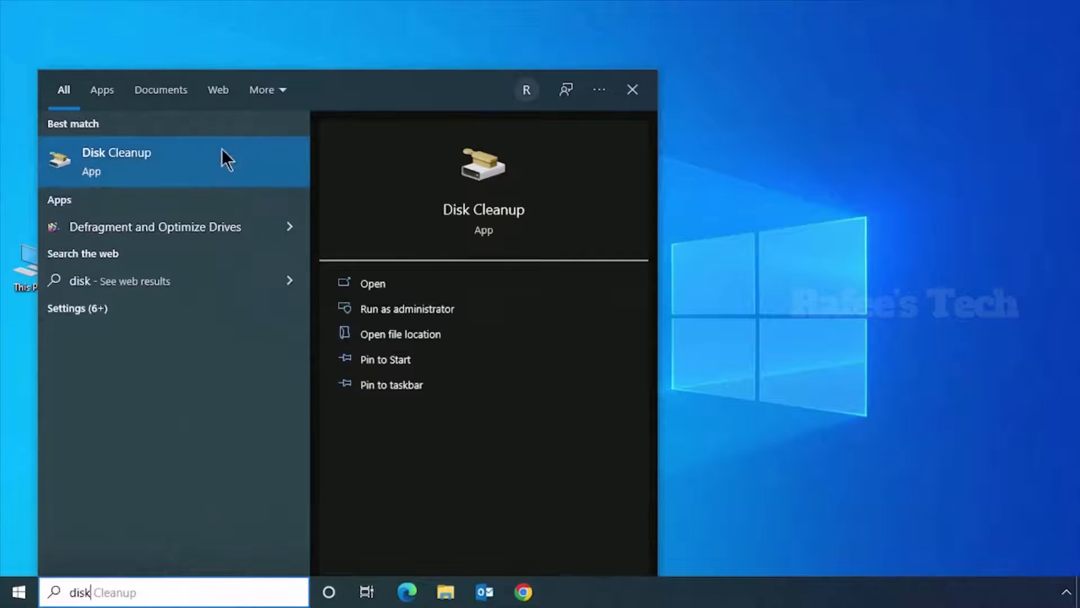
{"action": "left_click", "coordinate": [202, 164]}
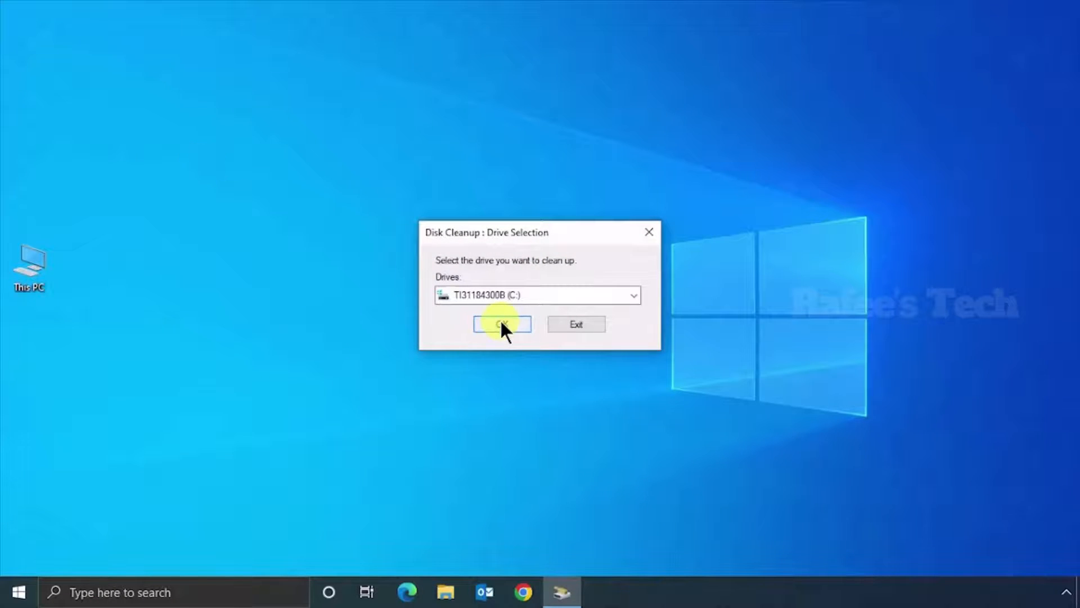
{"action": "left_click", "coordinate": [502, 325]}
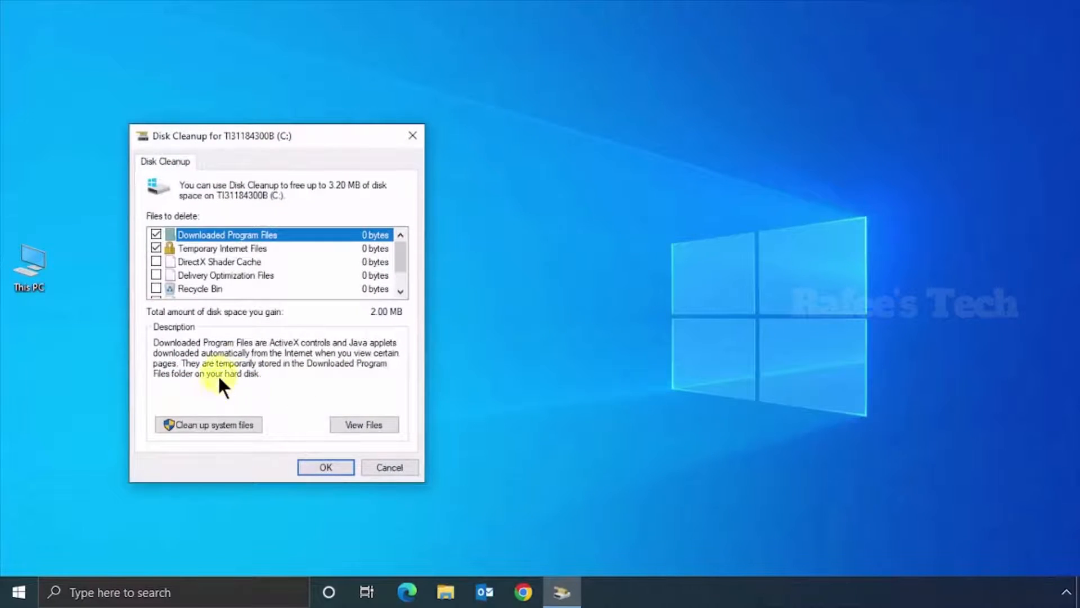
{"action": "left_click", "coordinate": [212, 425]}
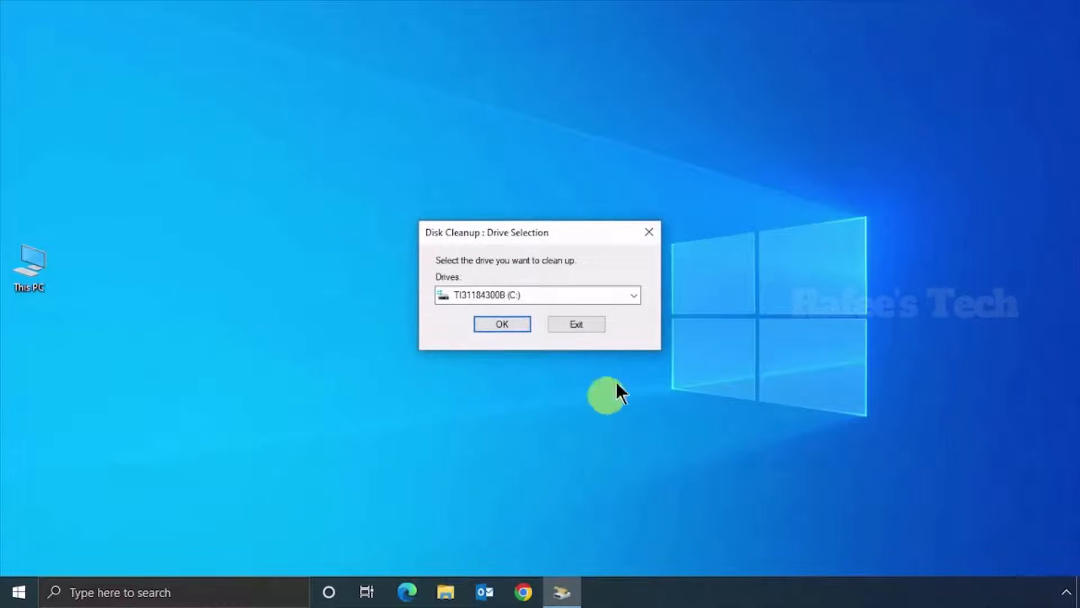
{"action": "left_click", "coordinate": [503, 325]}
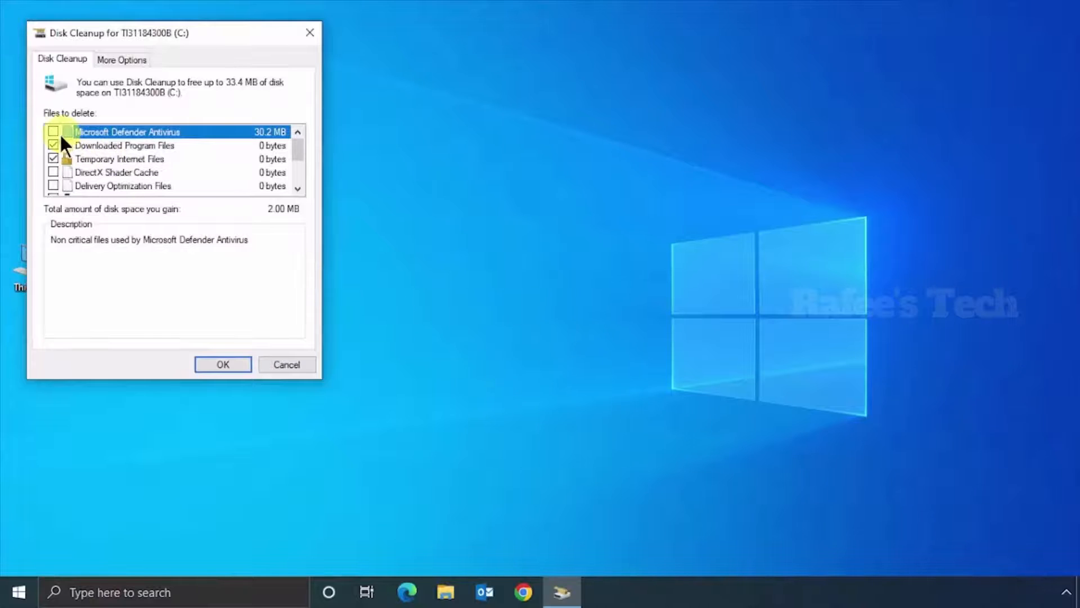
Step: Select every category for cleanup, including Microsoft Defender Antivirus, DirectX Shader Cache, Language Resource Files, Recycle Bin and Temporary files, and permanently delete the files
{"action": "left_click", "coordinate": [53, 132]}
{"action": "left_click", "coordinate": [54, 186]}
{"action": "left_click", "coordinate": [299, 189]}
{"action": "left_click", "coordinate": [298, 188]}
{"action": "left_click", "coordinate": [298, 189]}
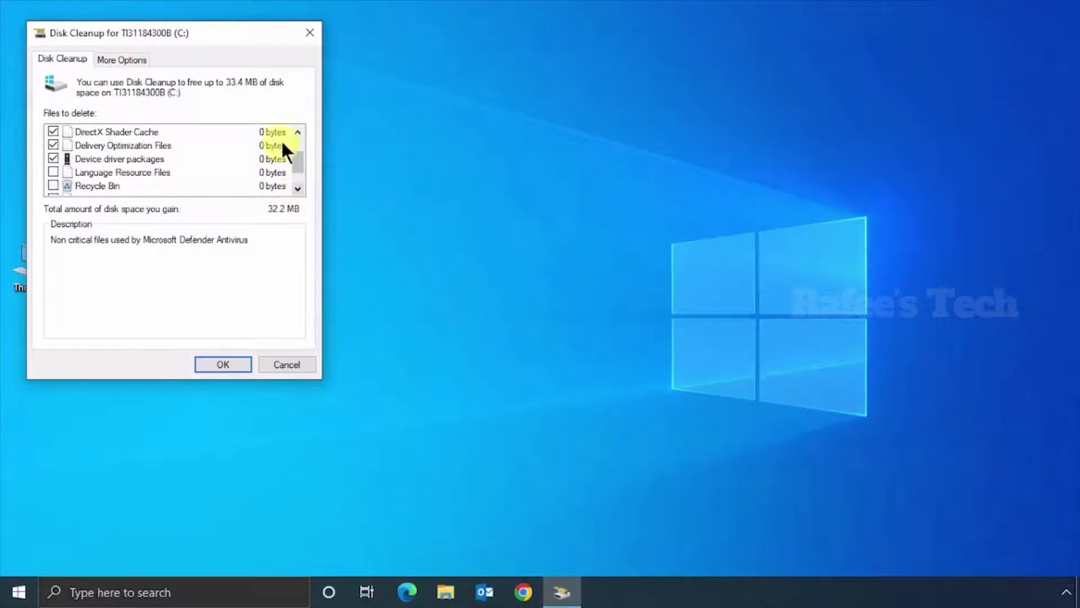
{"action": "left_click_drag", "start_coordinate": [299, 160], "coordinate": [274, 133]}
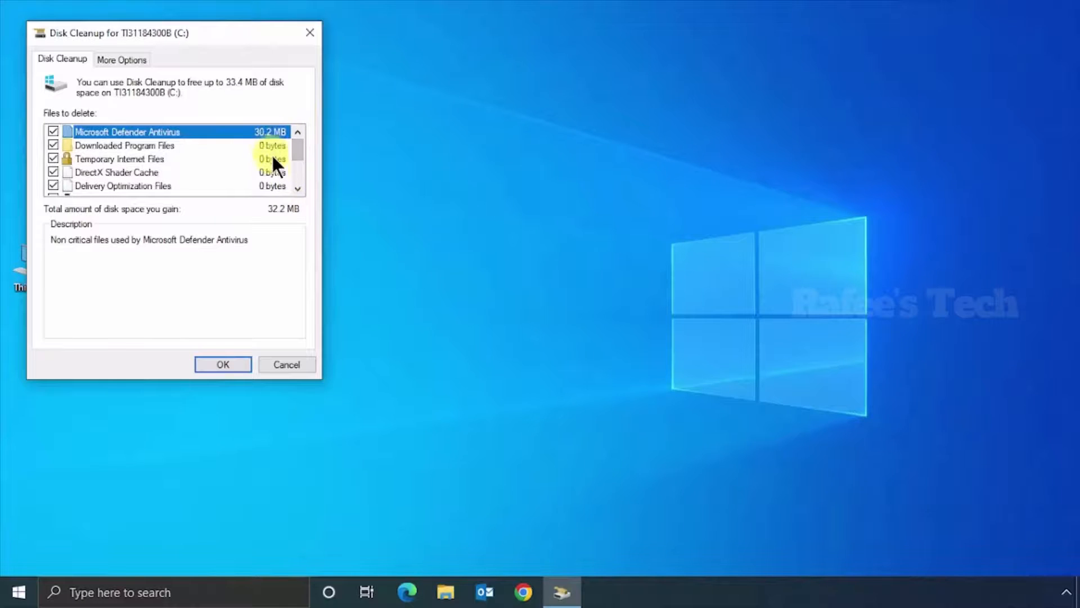
{"action": "left_click", "coordinate": [298, 188]}
{"action": "scroll", "coordinate": [295, 190], "scroll_direction": "down", "scroll_amount": 2}
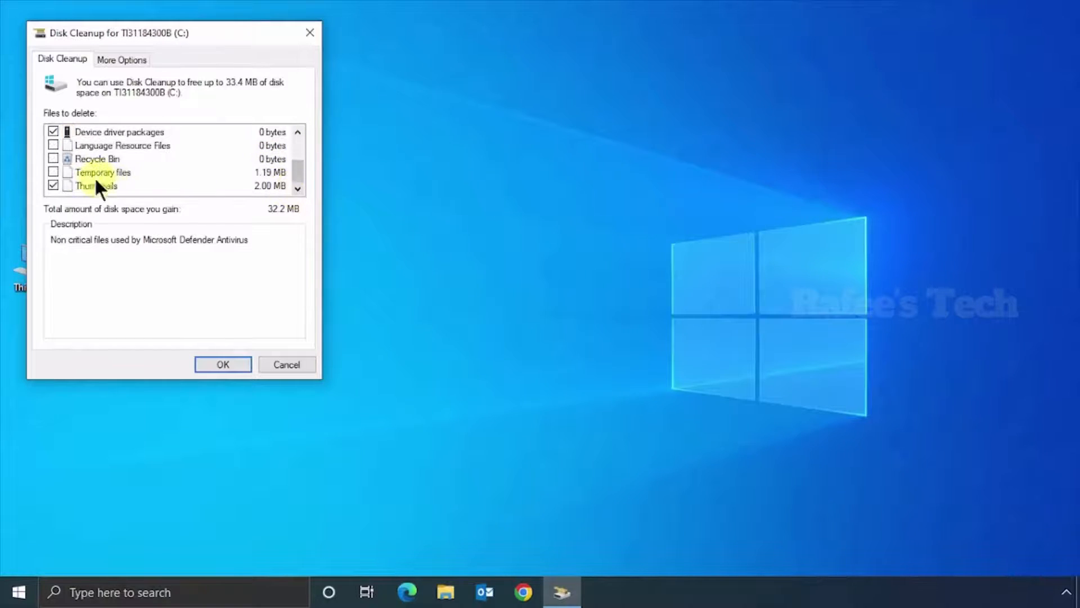
{"action": "left_click", "coordinate": [53, 159]}
{"action": "left_click", "coordinate": [53, 172]}
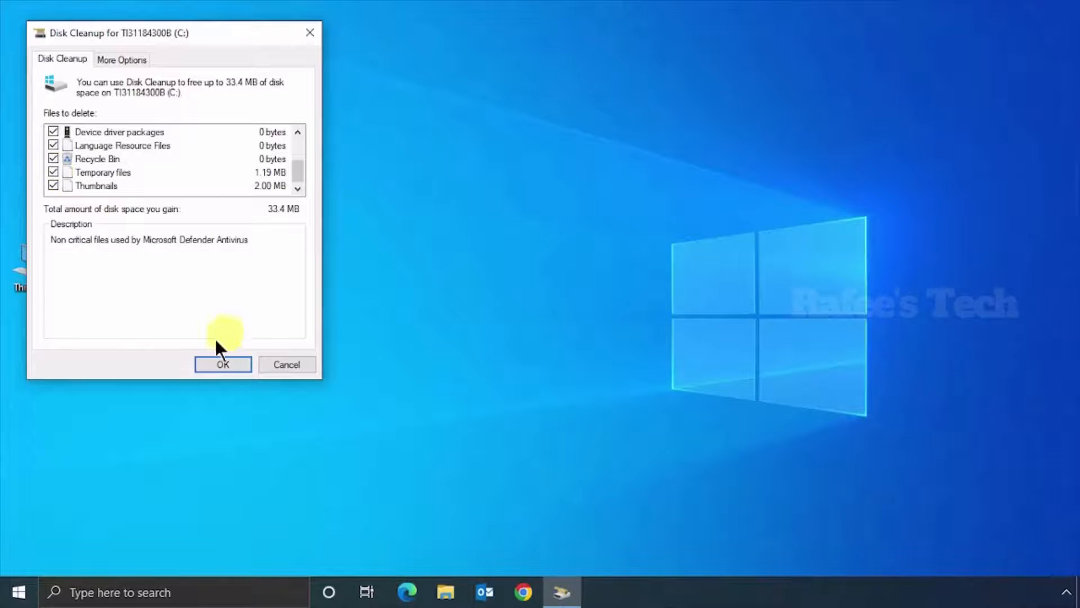
{"action": "left_click", "coordinate": [223, 365]}
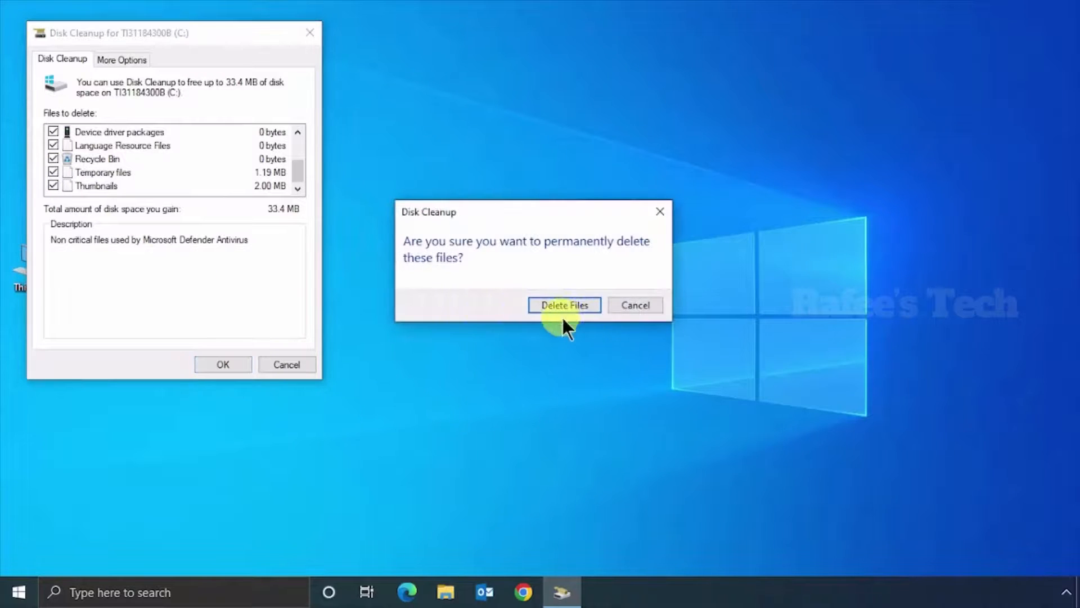
{"action": "left_click", "coordinate": [565, 307]}
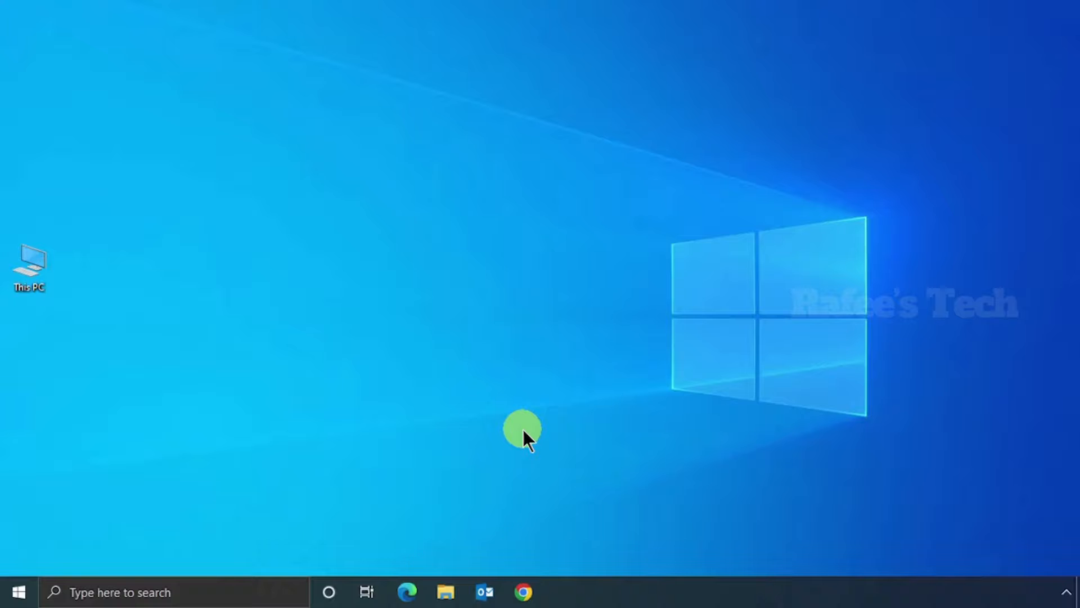
Step: Switch to Google Chrome, open its full browsing history, and bring up the Clear browsing data dialog
{"action": "left_click", "coordinate": [523, 592]}
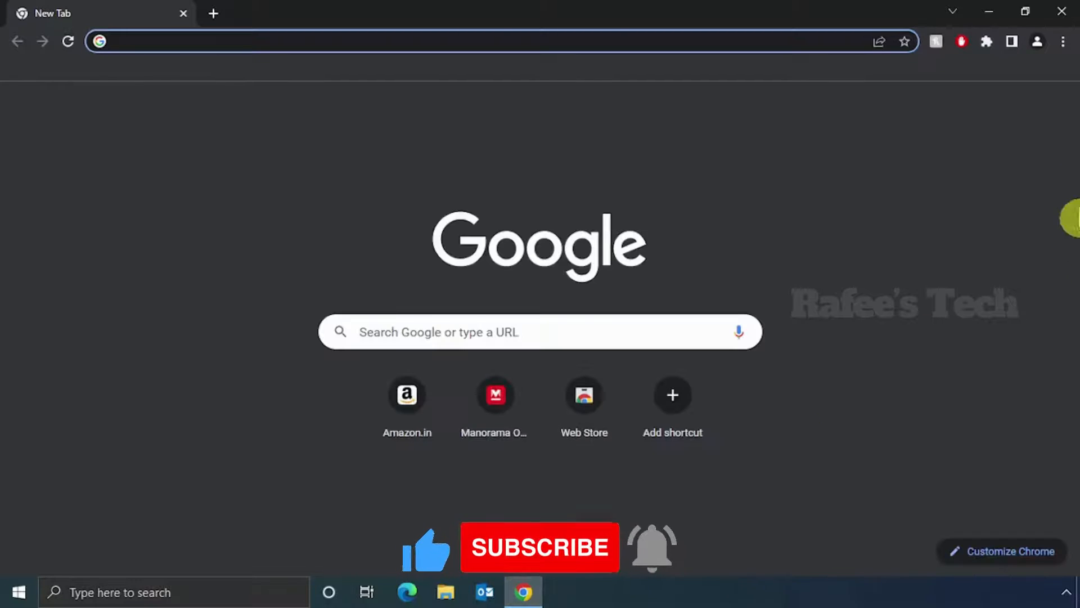
{"action": "left_click", "coordinate": [1063, 42]}
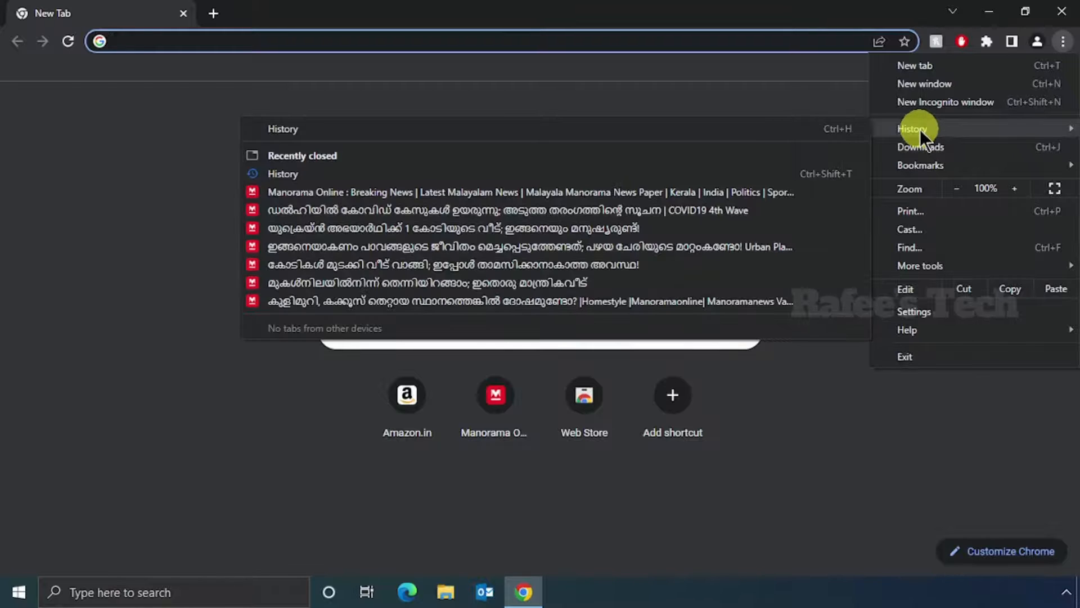
{"action": "mouse_move", "coordinate": [918, 129]}
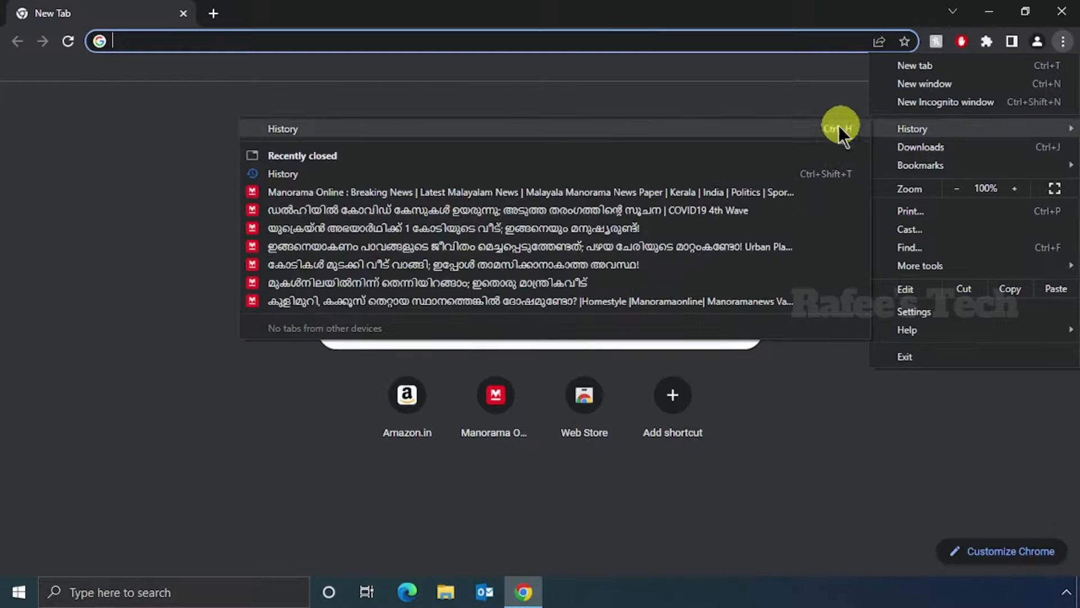
{"action": "left_click", "coordinate": [806, 129]}
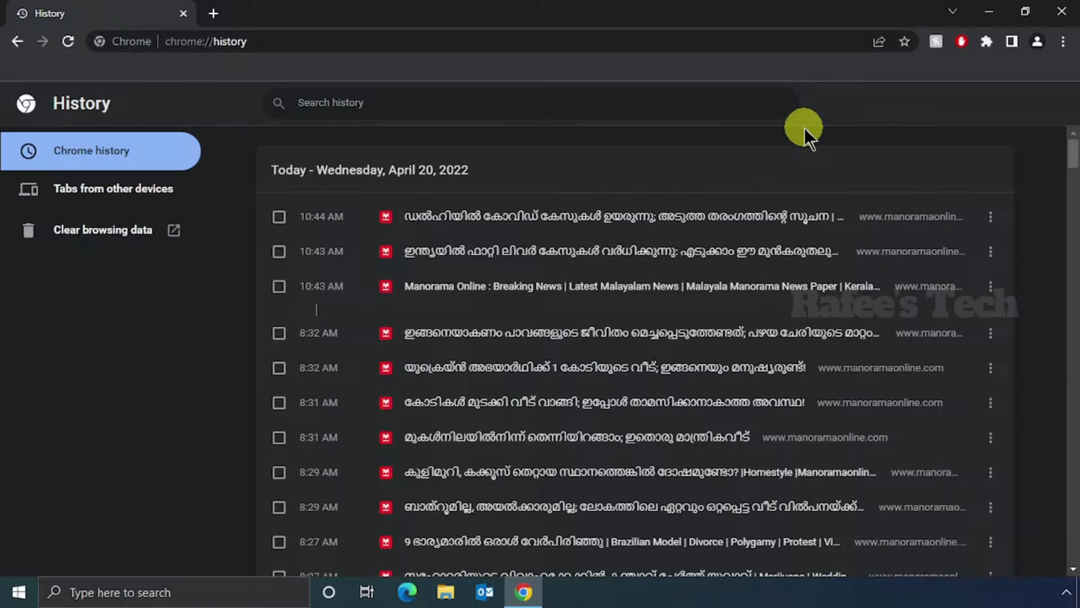
{"action": "left_click", "coordinate": [96, 232]}
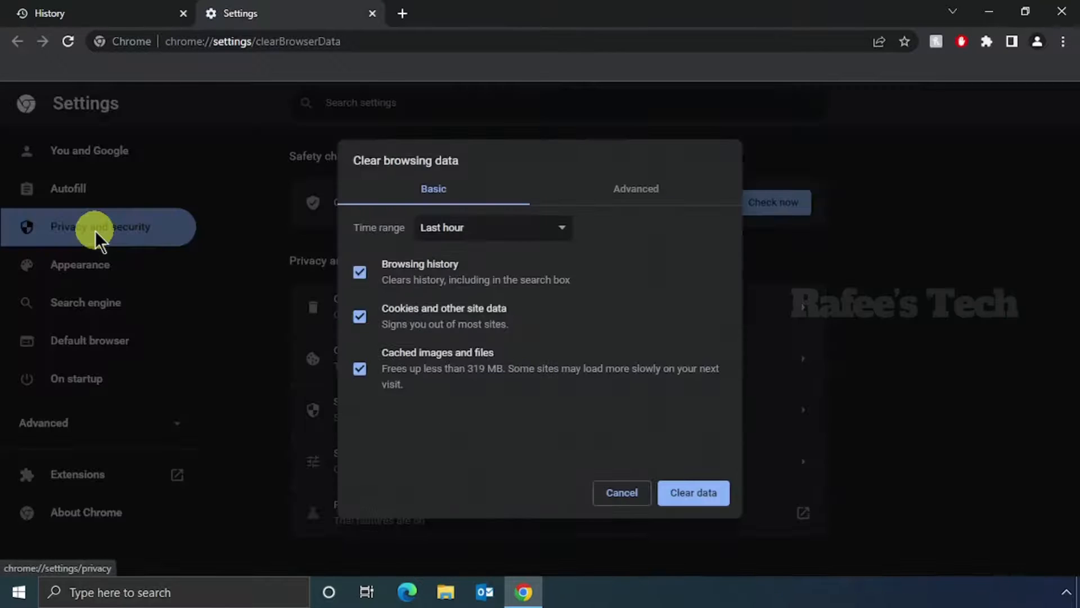
Step: Show the Advanced clearing options and set the time range to All time
{"action": "left_click", "coordinate": [504, 226]}
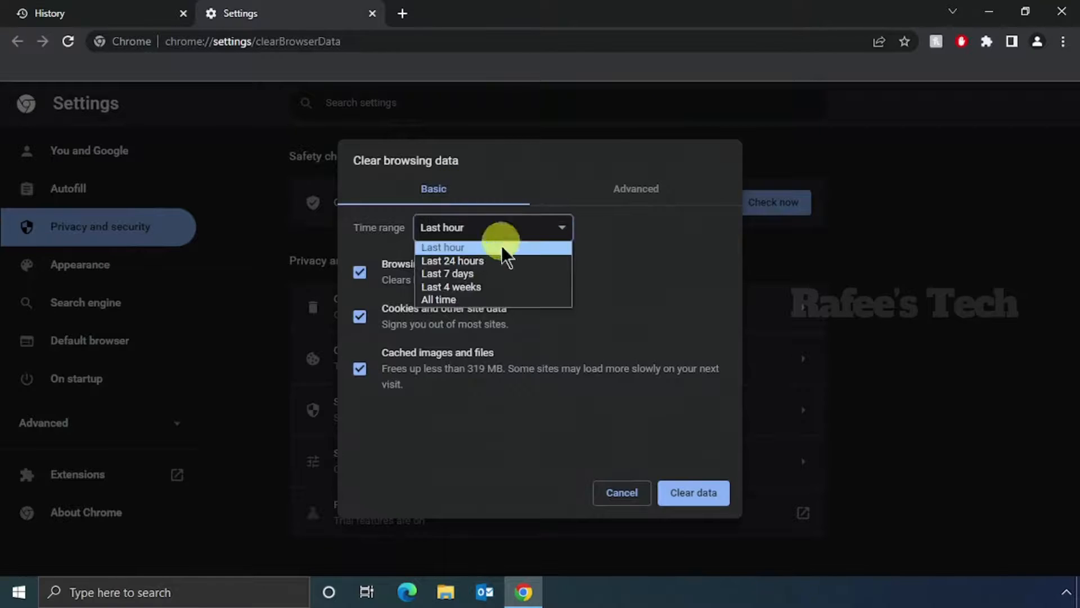
{"action": "left_click", "coordinate": [646, 202]}
{"action": "left_click", "coordinate": [645, 193]}
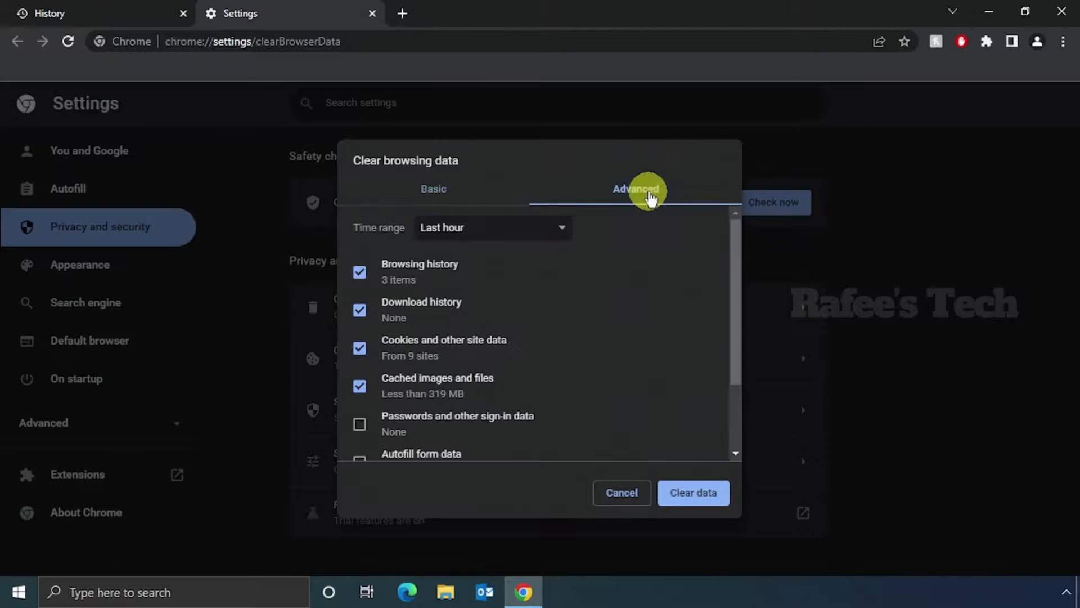
{"action": "left_click", "coordinate": [494, 231]}
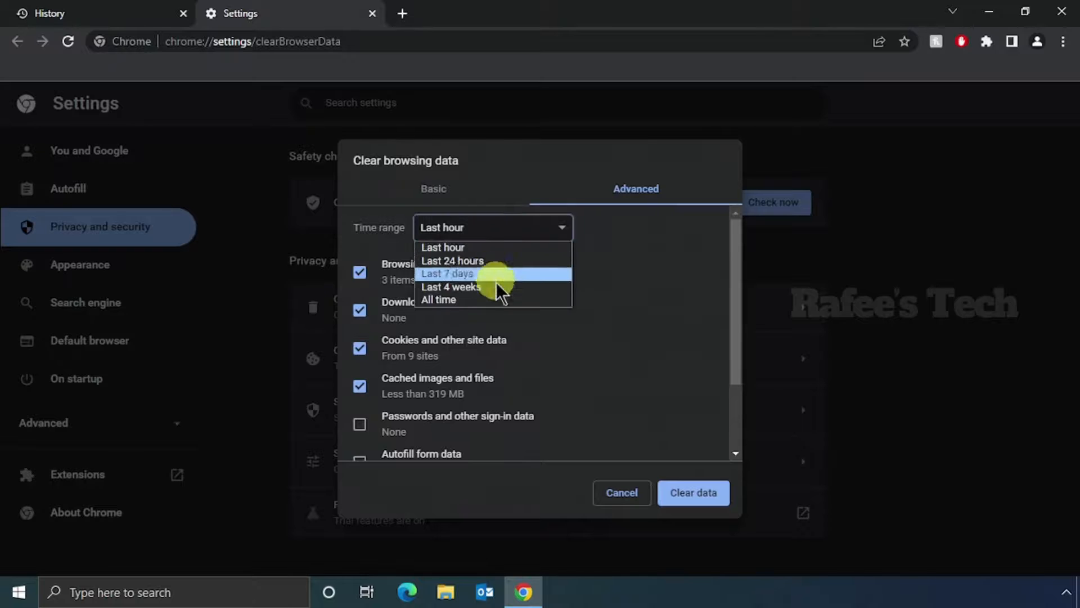
{"action": "left_click", "coordinate": [497, 299]}
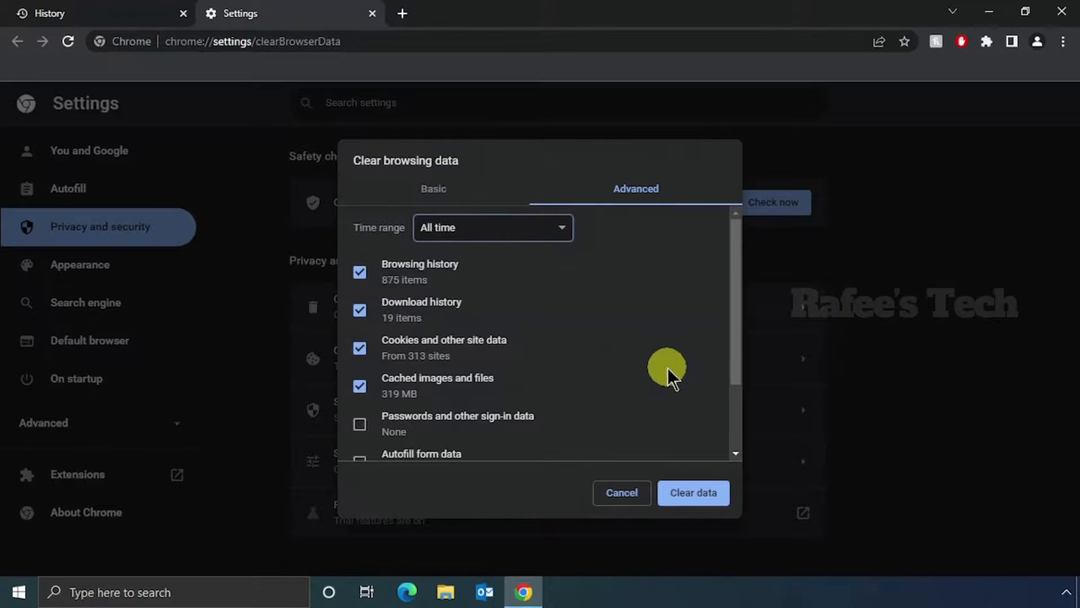
Step: Add Passwords and other sign-in data, Autofill form data, Site Settings and Hosted app data to the browsing data selected for clearing
{"action": "scroll", "coordinate": [667, 371], "scroll_direction": "down", "scroll_amount": 2}
{"action": "scroll", "coordinate": [665, 373], "scroll_direction": "up", "scroll_amount": 2}
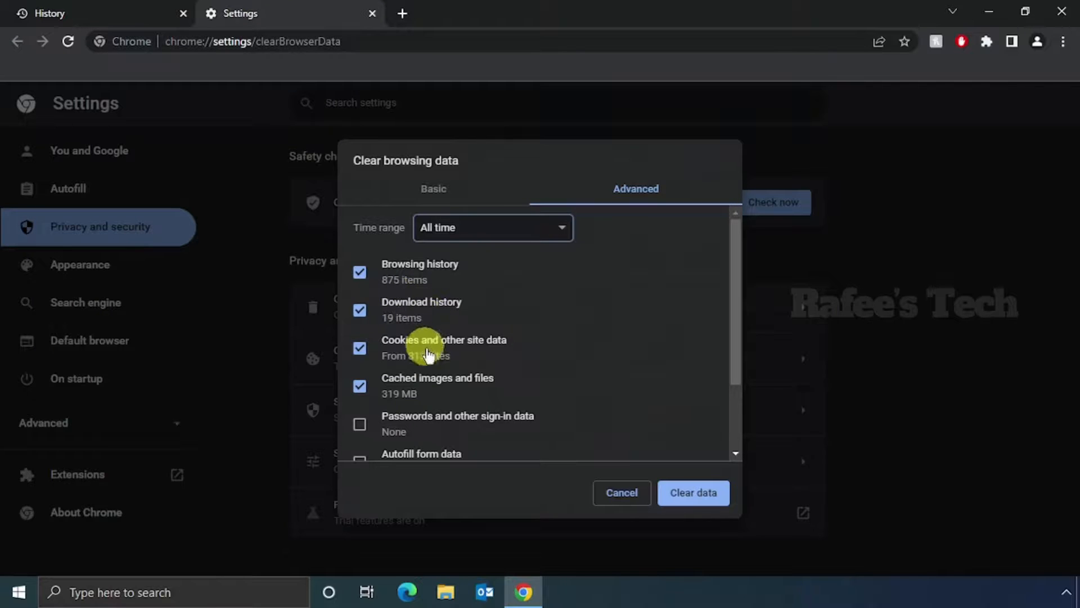
{"action": "scroll", "coordinate": [429, 356], "scroll_direction": "down", "scroll_amount": 2}
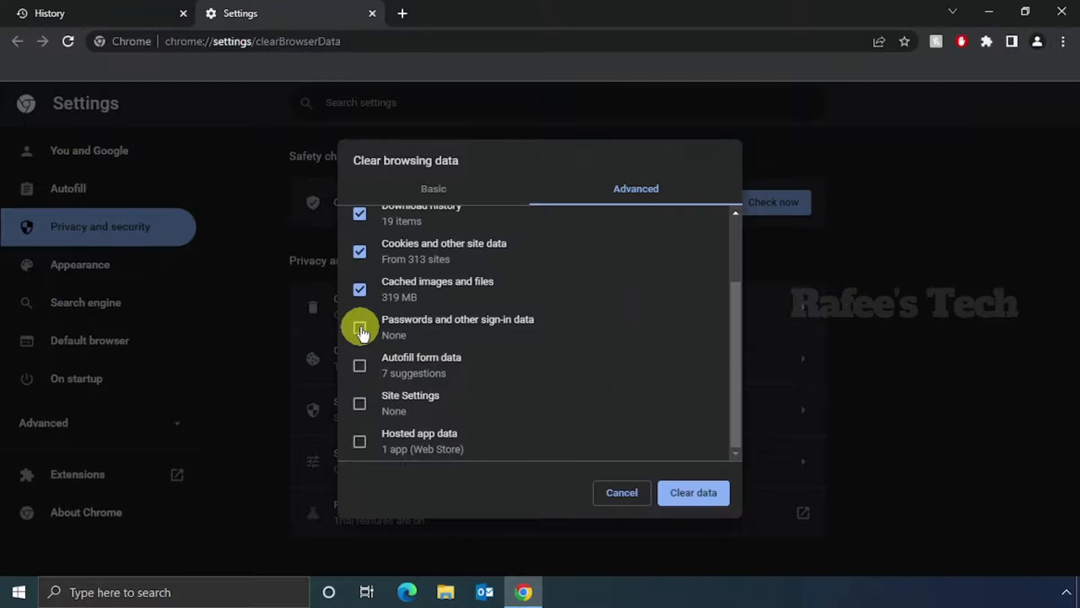
{"action": "left_click", "coordinate": [360, 327]}
{"action": "left_click", "coordinate": [360, 365]}
{"action": "left_click", "coordinate": [360, 403]}
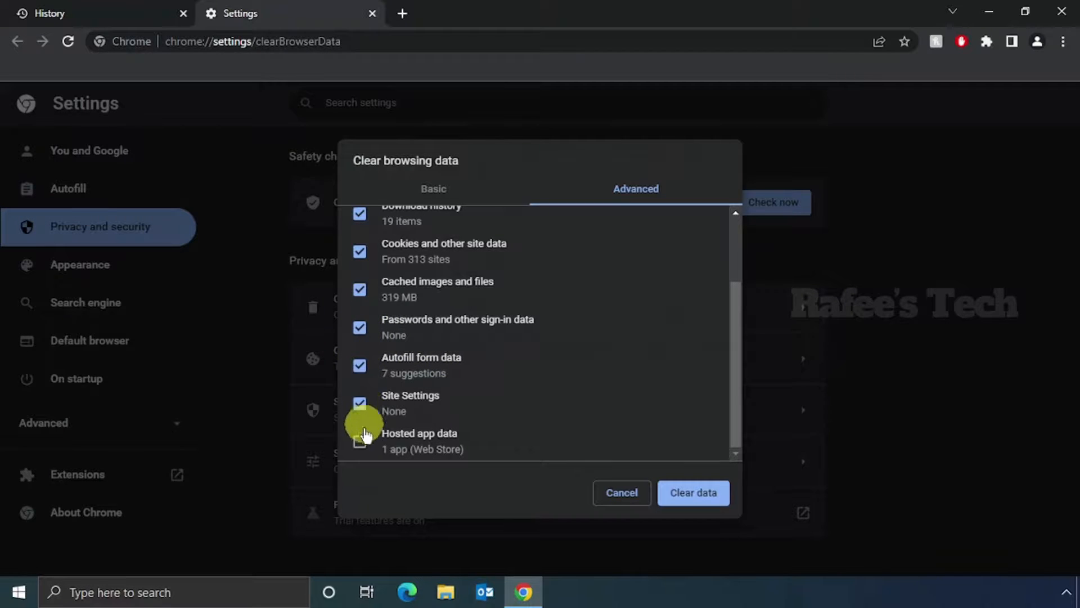
{"action": "left_click", "coordinate": [363, 436]}
{"action": "scroll", "coordinate": [453, 343], "scroll_direction": "up", "scroll_amount": 2}
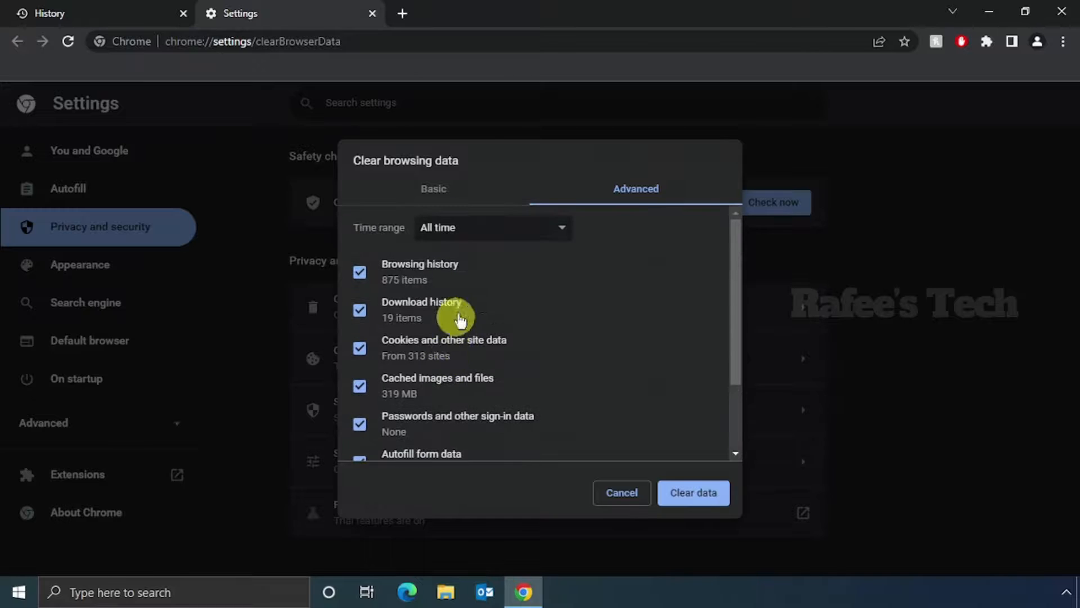
{"action": "scroll", "coordinate": [475, 381], "scroll_direction": "down", "scroll_amount": 2}
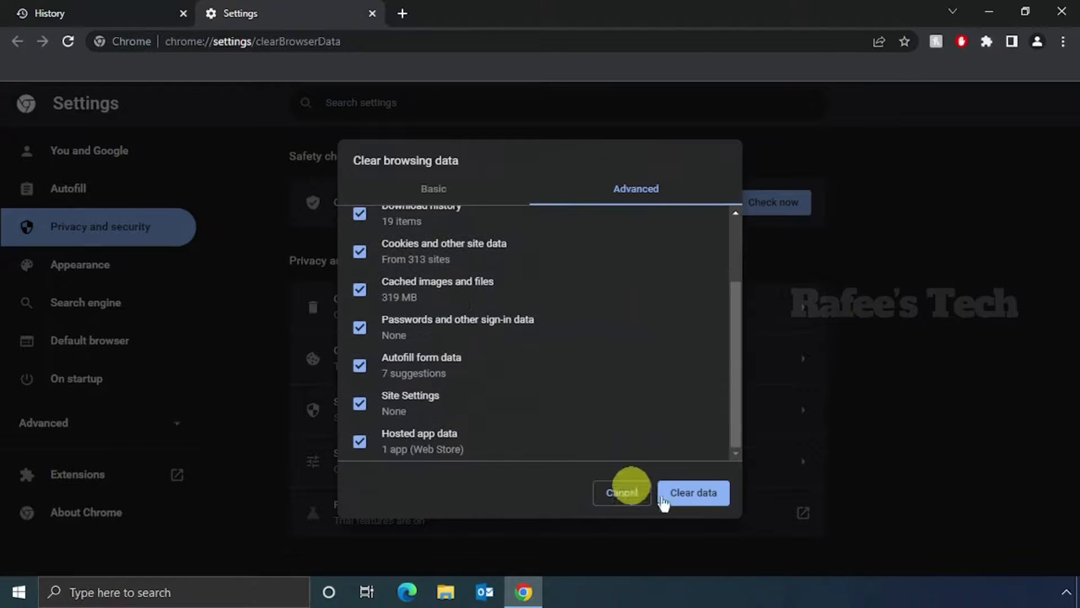
Step: Clear the selected browsing data, and close the Settings page and Chrome
{"action": "left_click", "coordinate": [694, 492]}
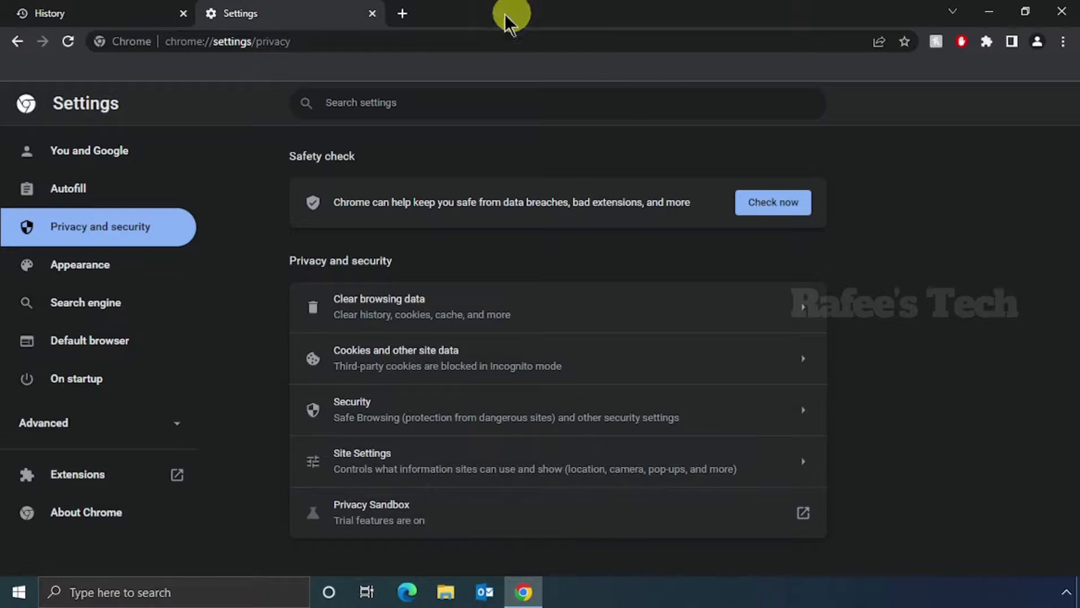
{"action": "left_click", "coordinate": [372, 13]}
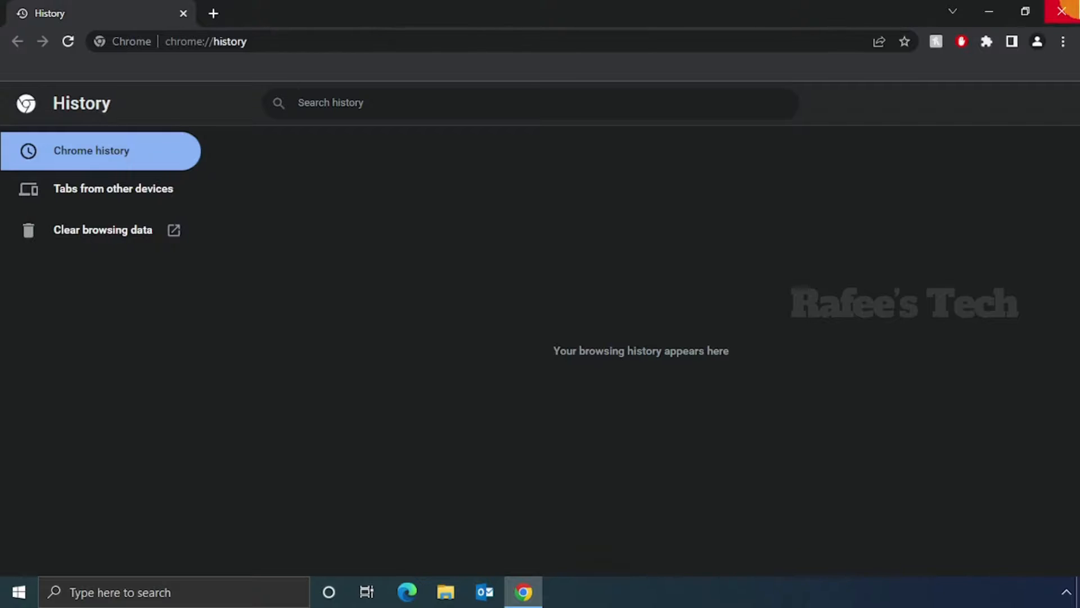
{"action": "left_click", "coordinate": [1062, 12]}
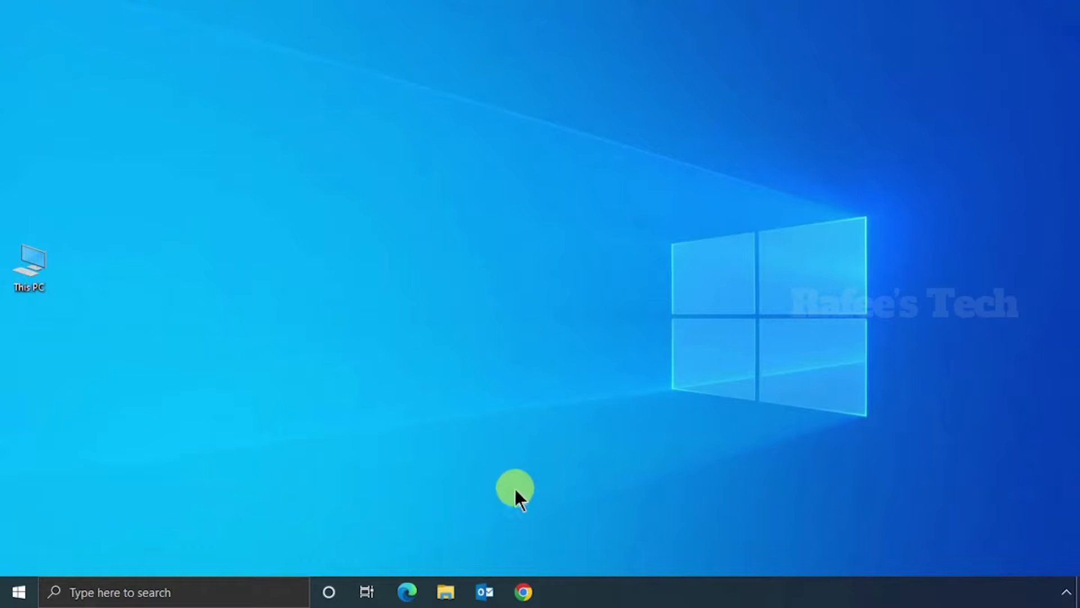
Step: Switch to Microsoft Edge, decline syncing the profile, and open the browsing history
{"action": "left_click", "coordinate": [412, 594]}
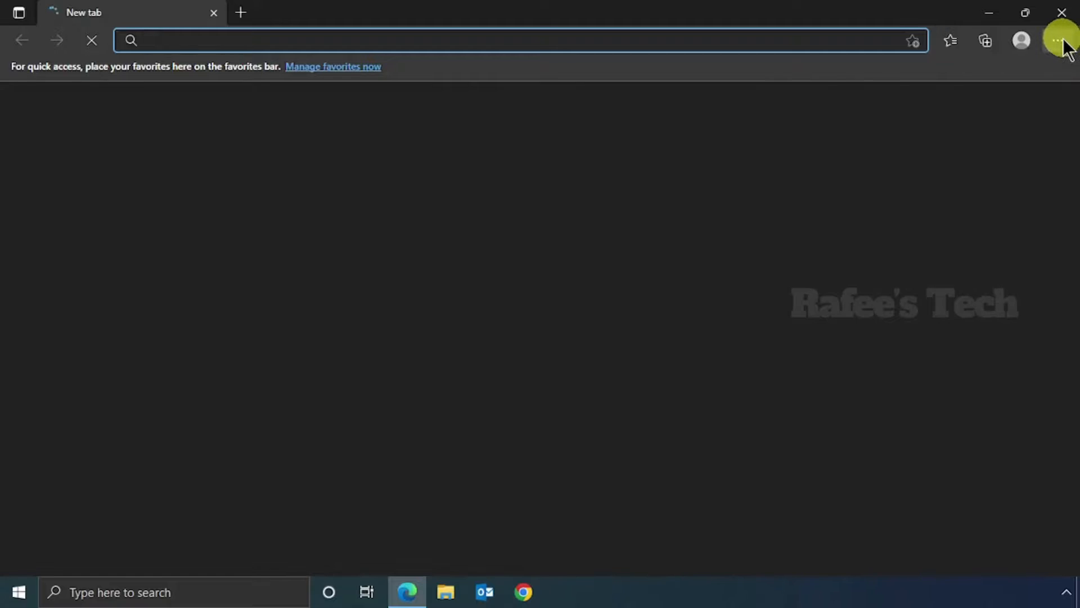
{"action": "left_click", "coordinate": [1061, 41]}
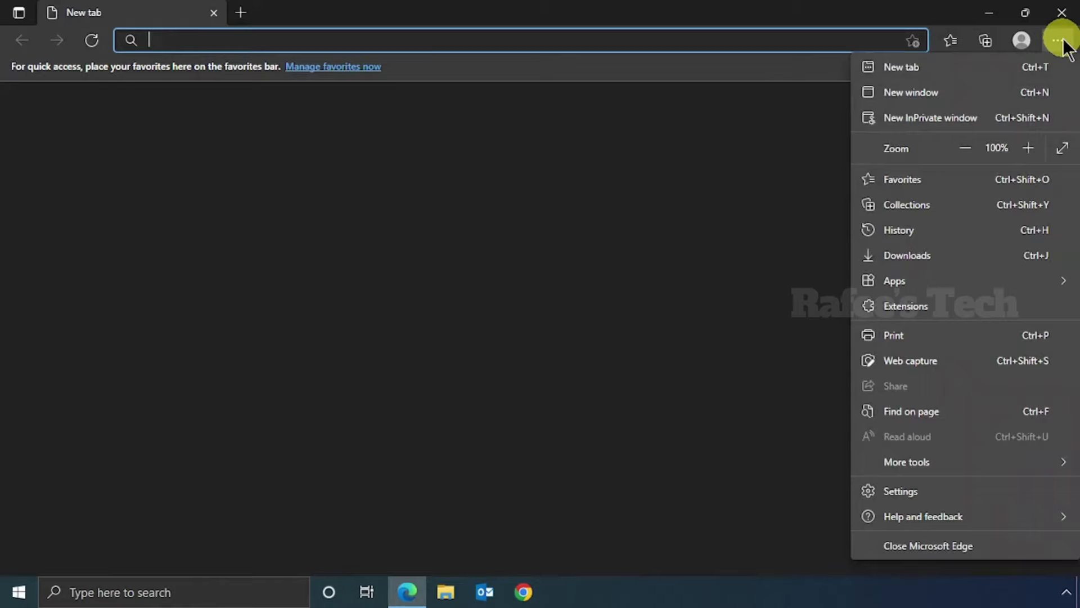
{"action": "left_click", "coordinate": [920, 232]}
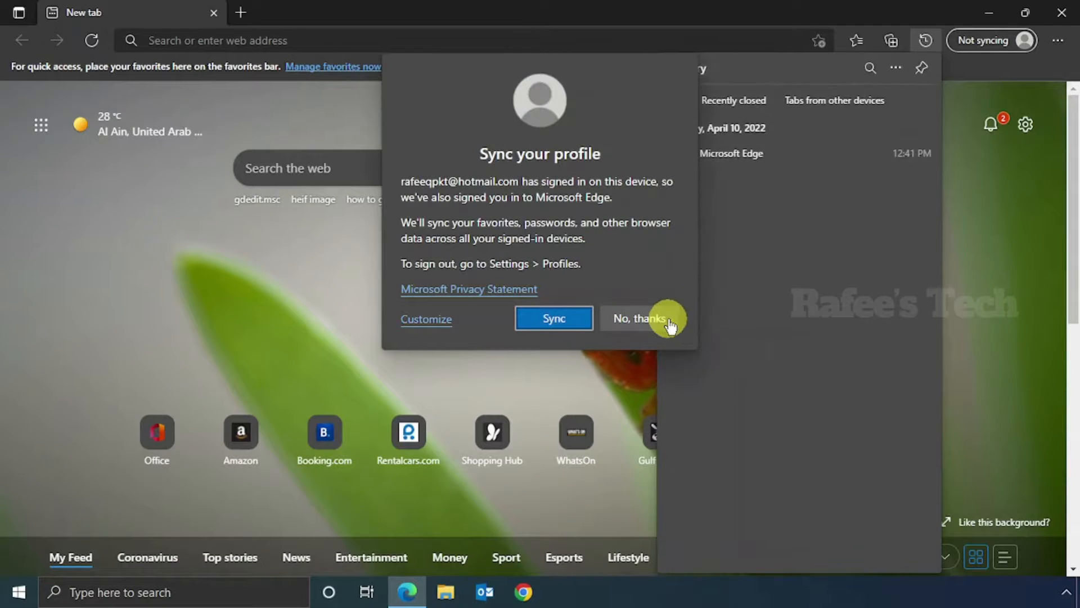
{"action": "left_click", "coordinate": [671, 319]}
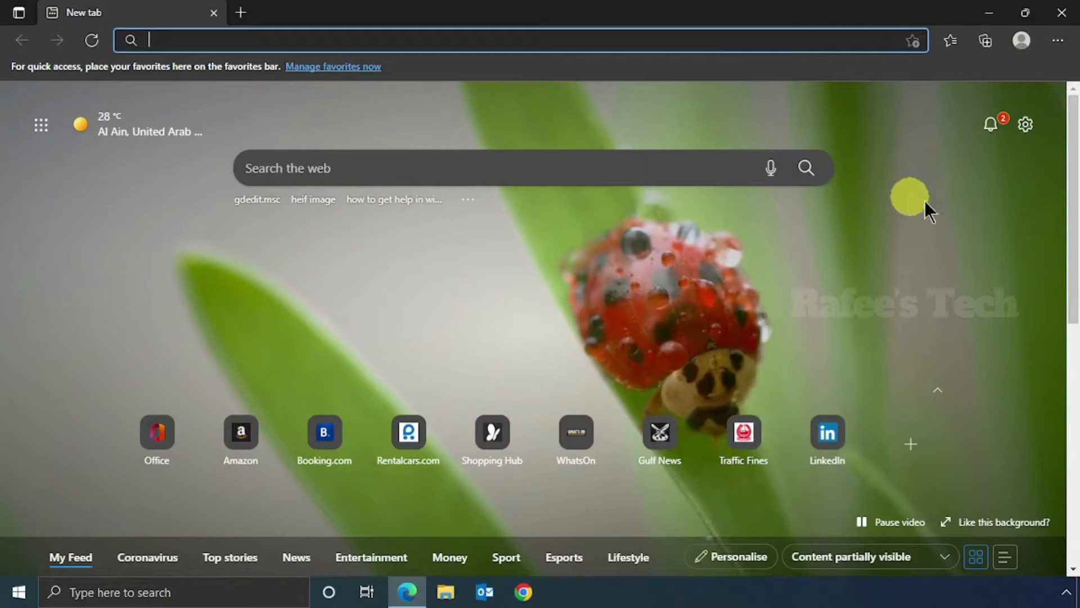
{"action": "left_click", "coordinate": [1058, 39]}
{"action": "left_click", "coordinate": [927, 239]}
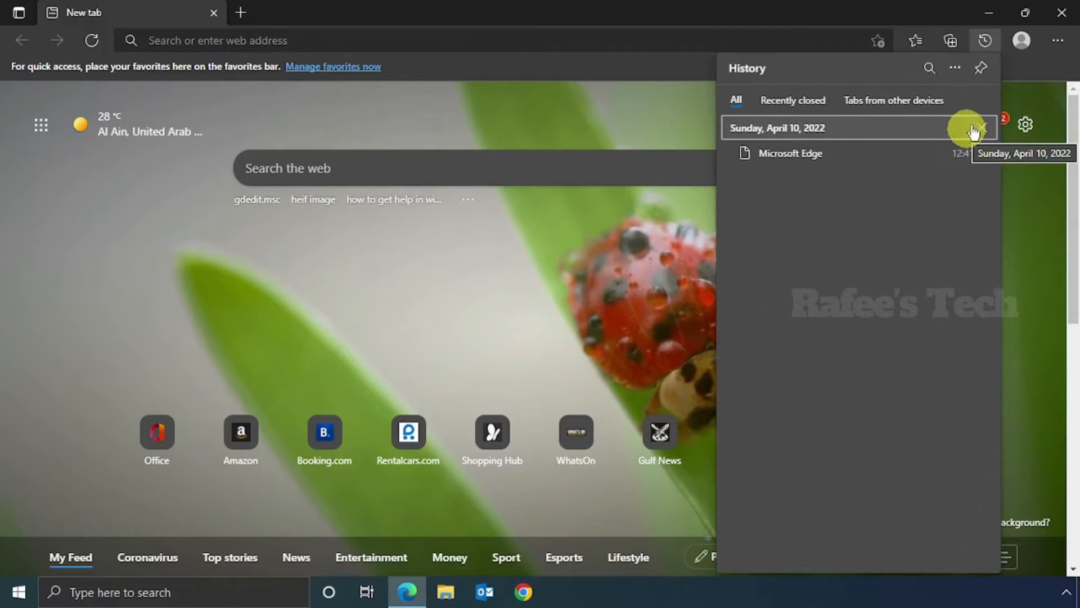
Step: Open the Clear browsing data options from the history and set the time range to All time, keeping Browsing history selected
{"action": "left_click", "coordinate": [956, 68]}
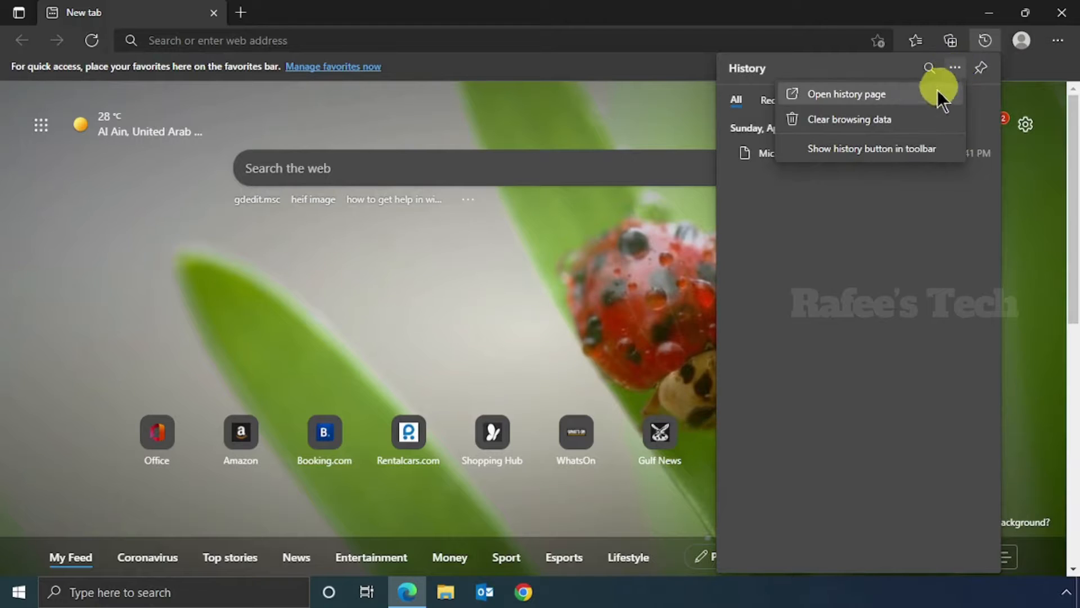
{"action": "left_click", "coordinate": [887, 123]}
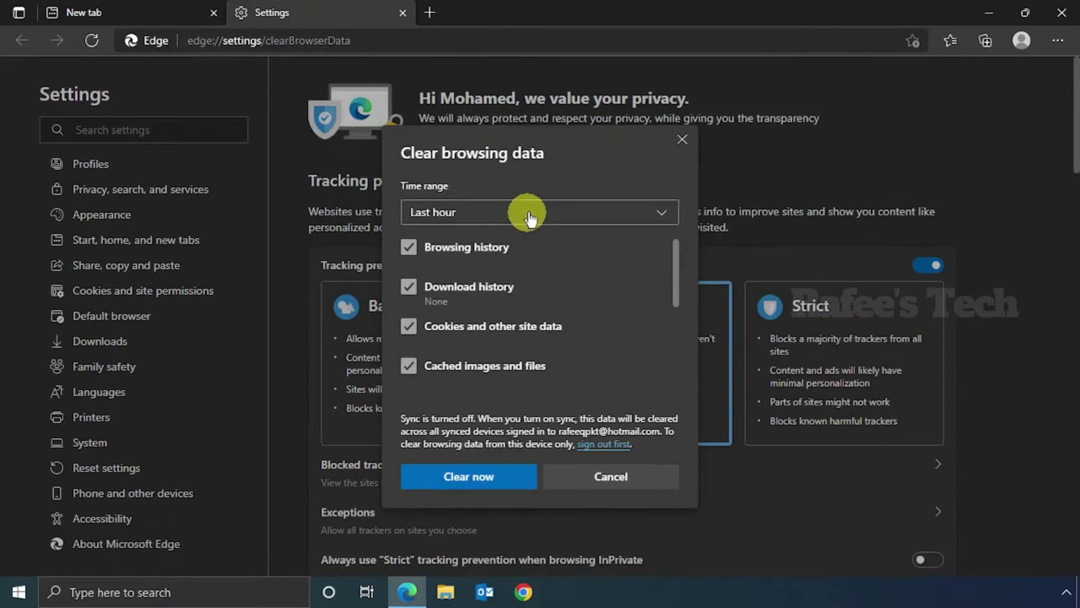
{"action": "left_click", "coordinate": [525, 212]}
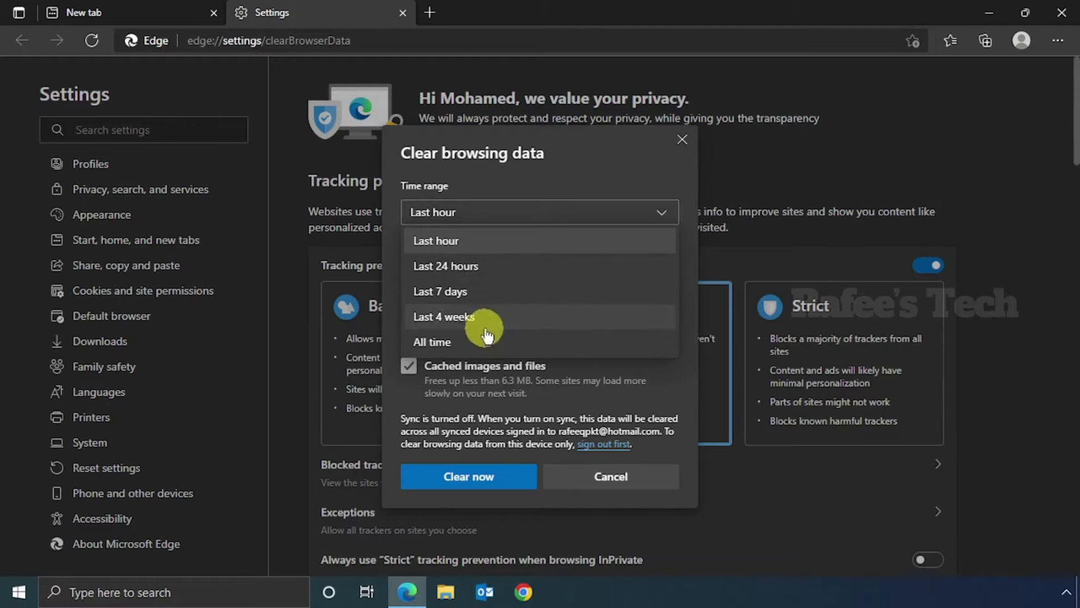
{"action": "left_click", "coordinate": [567, 338]}
{"action": "left_click", "coordinate": [435, 254]}
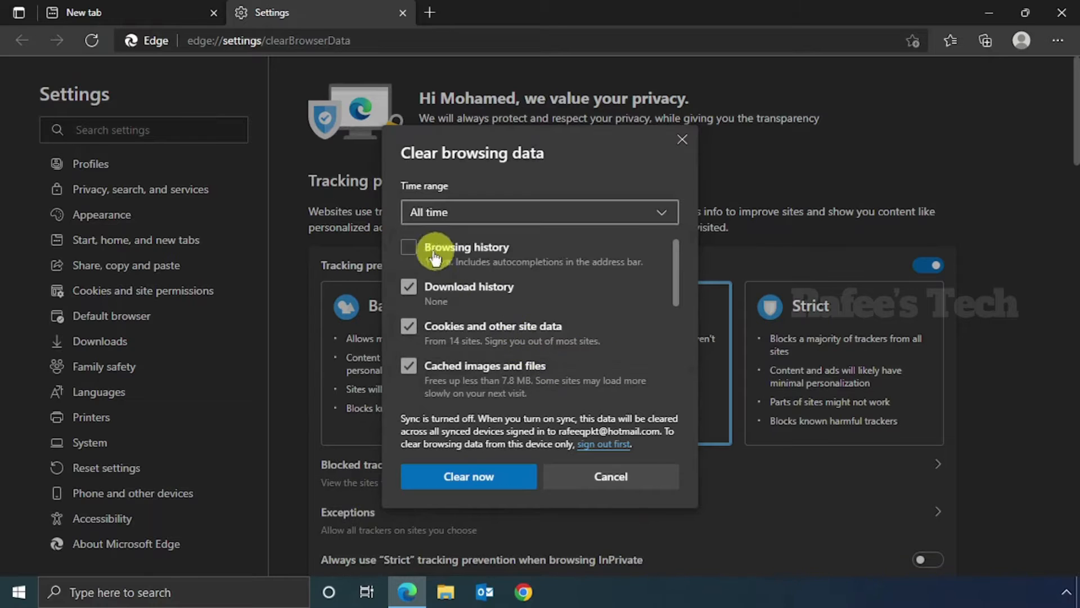
{"action": "left_click", "coordinate": [409, 247]}
Step: Add Passwords, Autofill form data and Site permissions to the browsing data selected for clearing
{"action": "scroll", "coordinate": [489, 312], "scroll_direction": "down", "scroll_amount": 1}
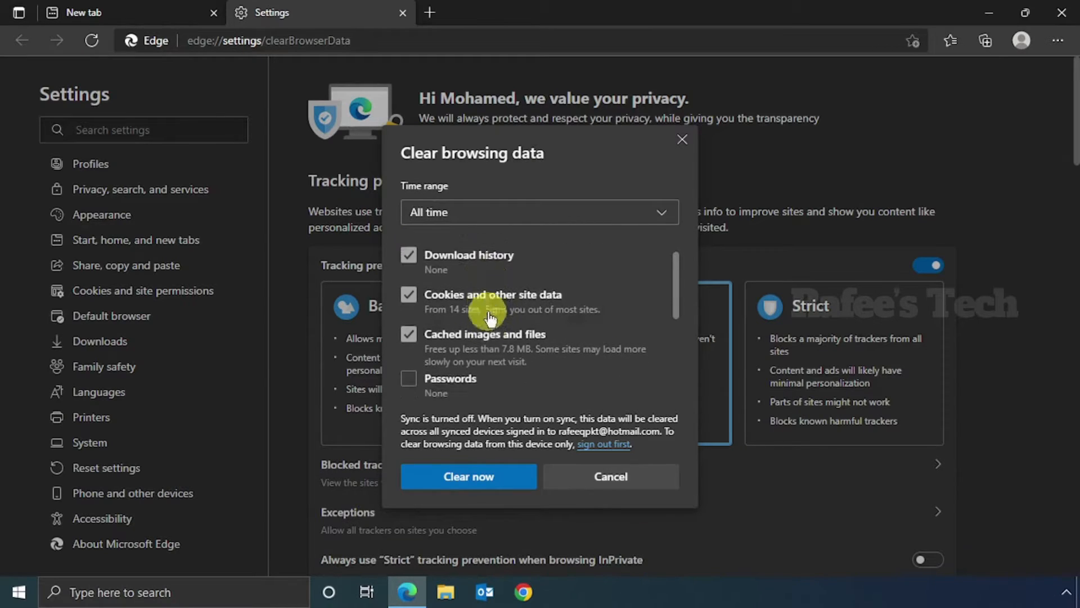
{"action": "scroll", "coordinate": [491, 318], "scroll_direction": "down", "scroll_amount": 3}
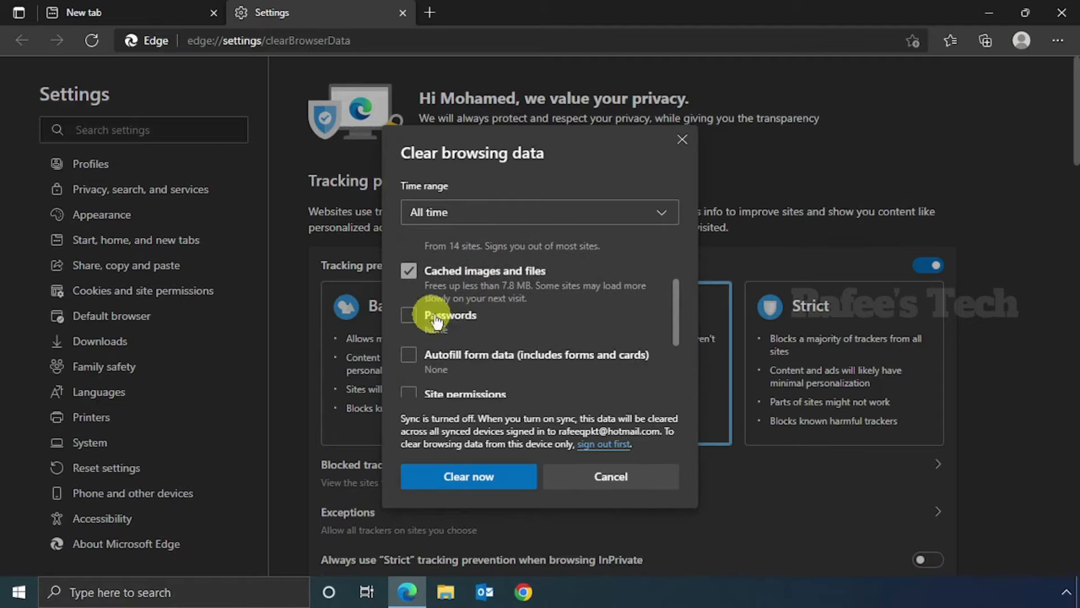
{"action": "left_click", "coordinate": [411, 315]}
{"action": "scroll", "coordinate": [427, 335], "scroll_direction": "down", "scroll_amount": 1}
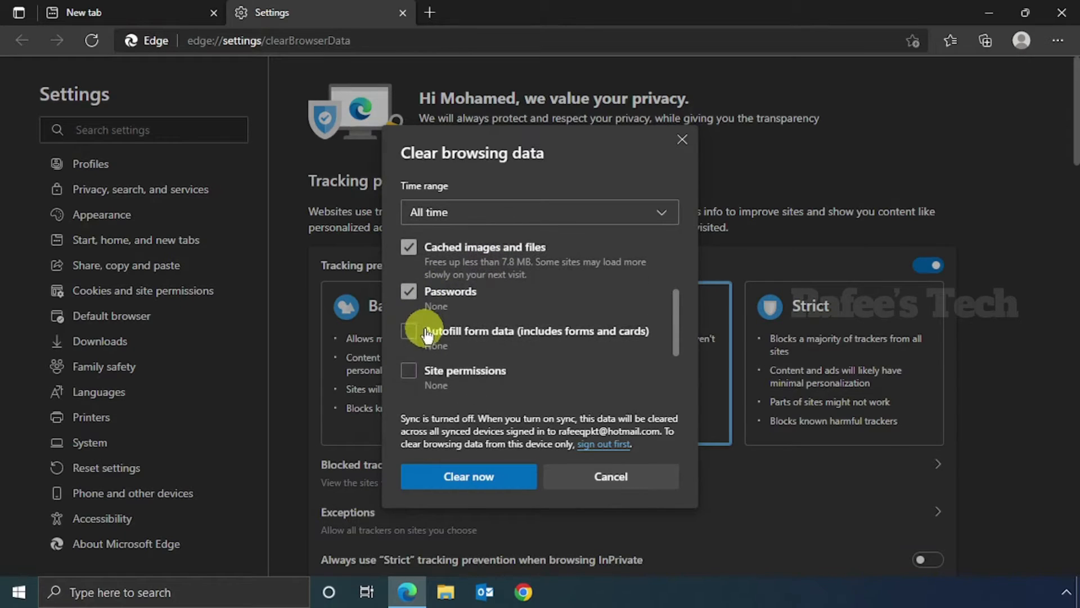
{"action": "left_click", "coordinate": [413, 333]}
{"action": "left_click", "coordinate": [412, 370]}
Step: Also select All data from the previous version of Microsoft Edge and Media Foundation data, and clear the selected browsing data
{"action": "scroll", "coordinate": [504, 335], "scroll_direction": "down", "scroll_amount": 3}
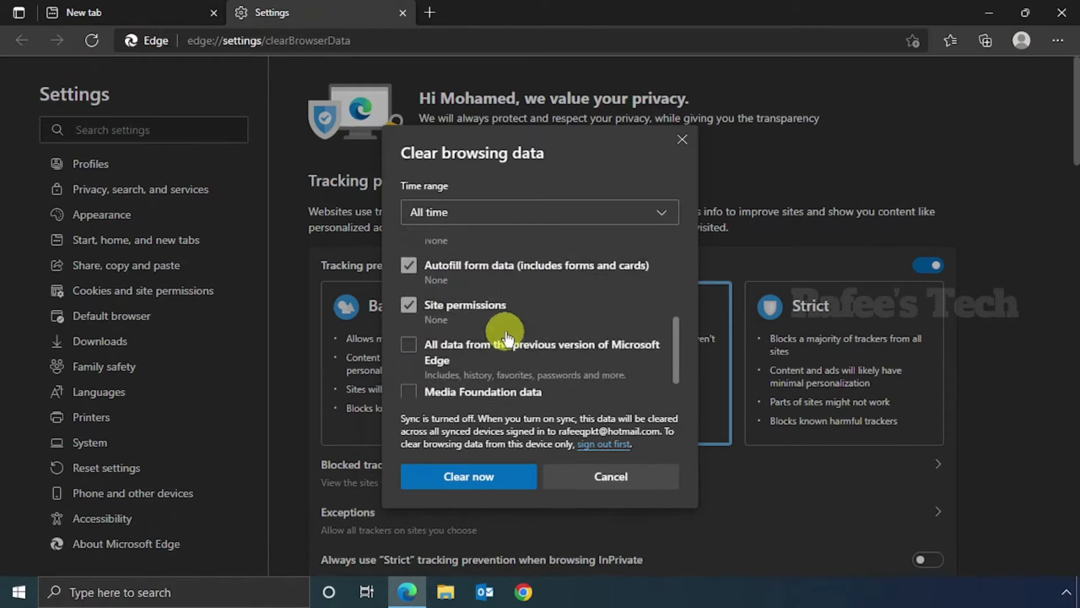
{"action": "left_click", "coordinate": [411, 340]}
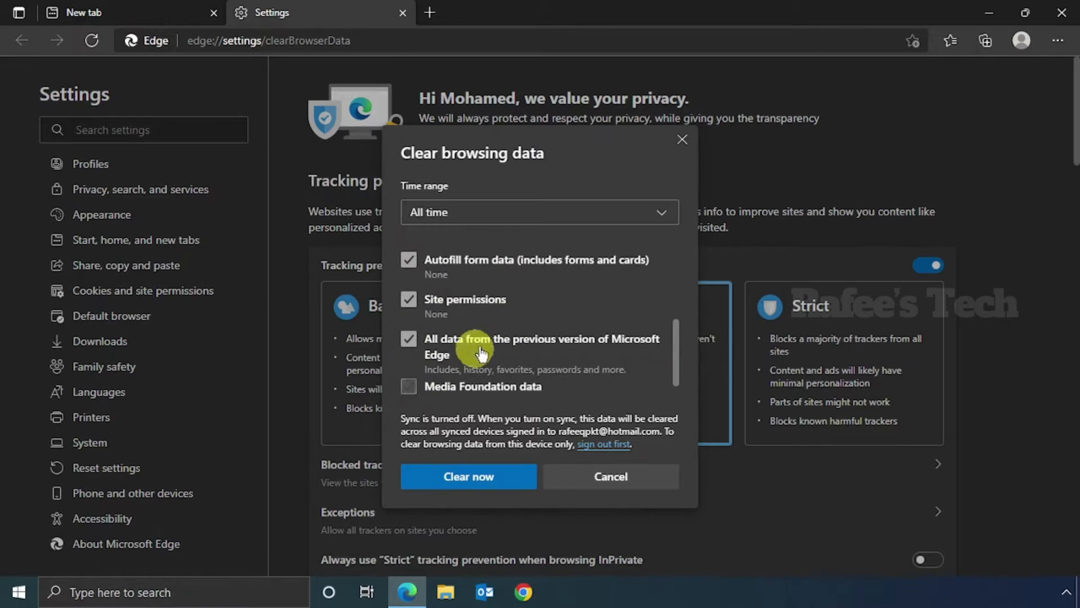
{"action": "left_click", "coordinate": [484, 386]}
{"action": "scroll", "coordinate": [490, 360], "scroll_direction": "down", "scroll_amount": 1}
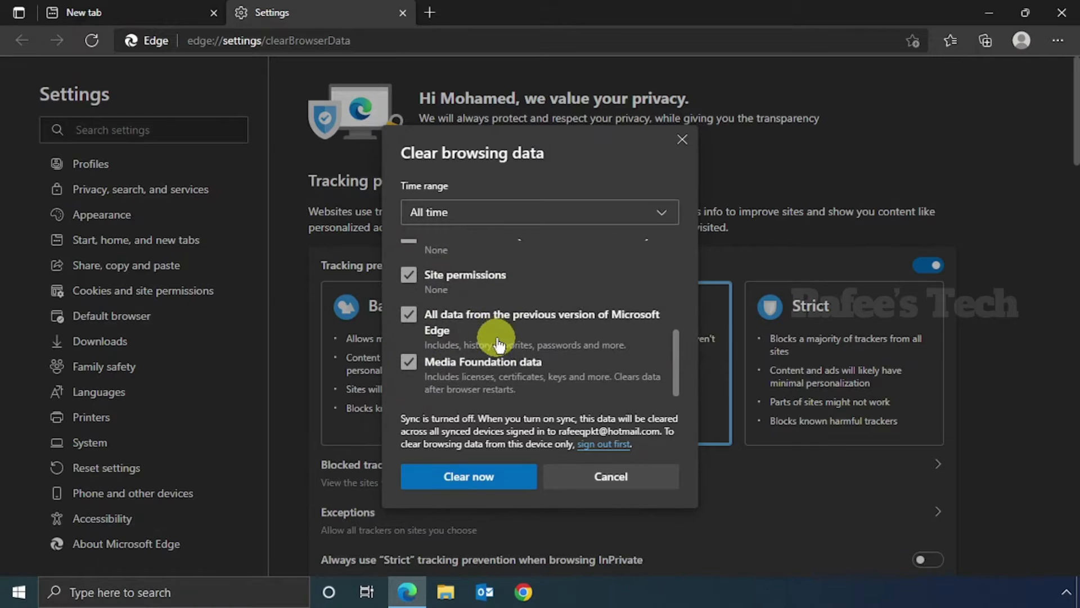
{"action": "left_click", "coordinate": [474, 479]}
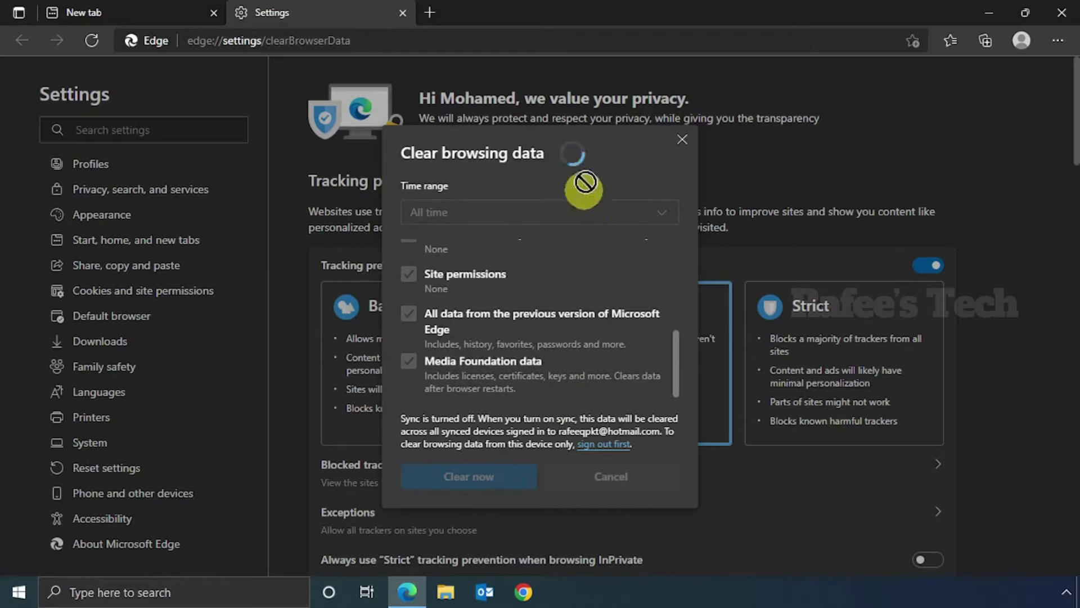